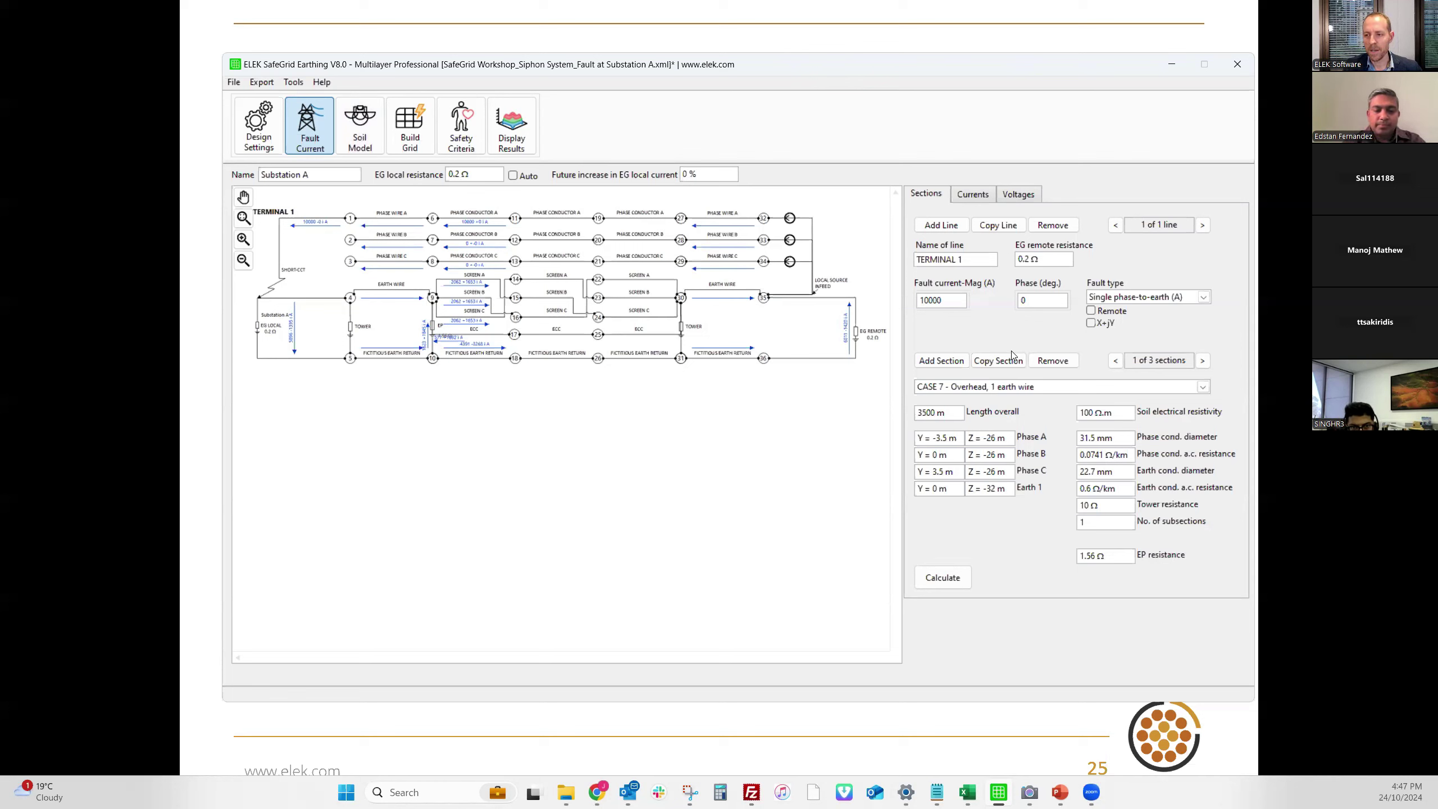
Step: Review the available section case types for the first section, and view the third section's parameters
left_click(1057, 387)
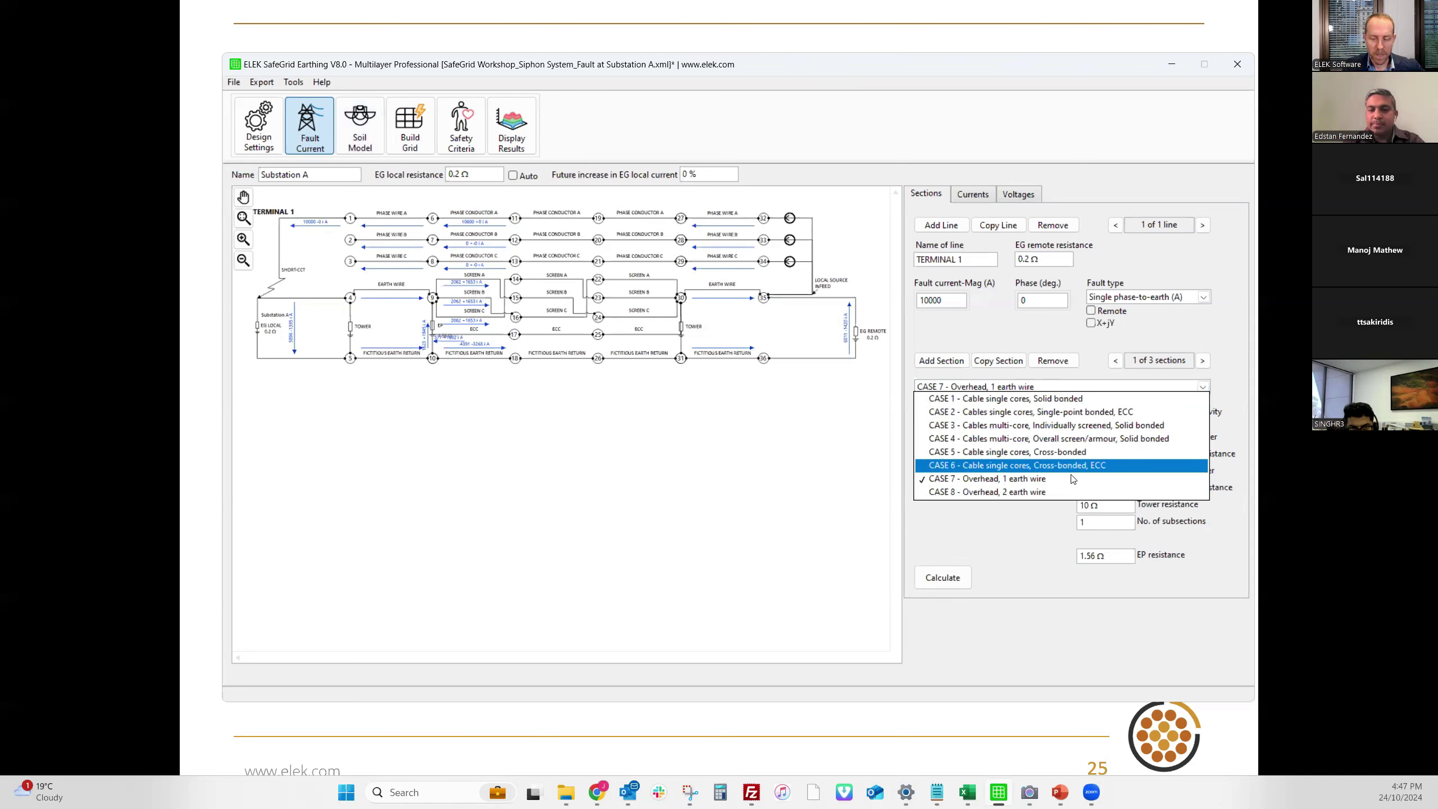
left_click(981, 327)
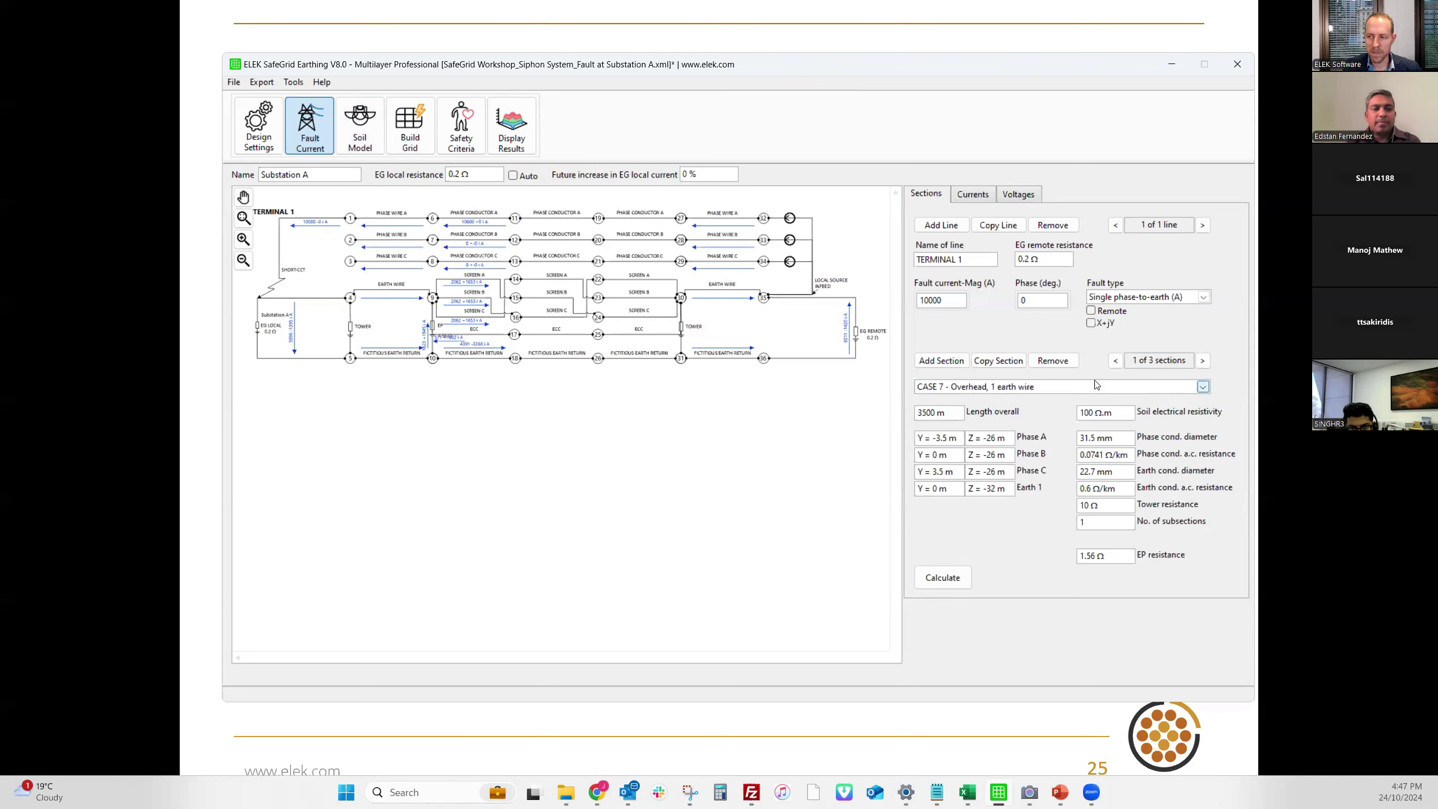
left_click(1202, 360)
left_click(1202, 360)
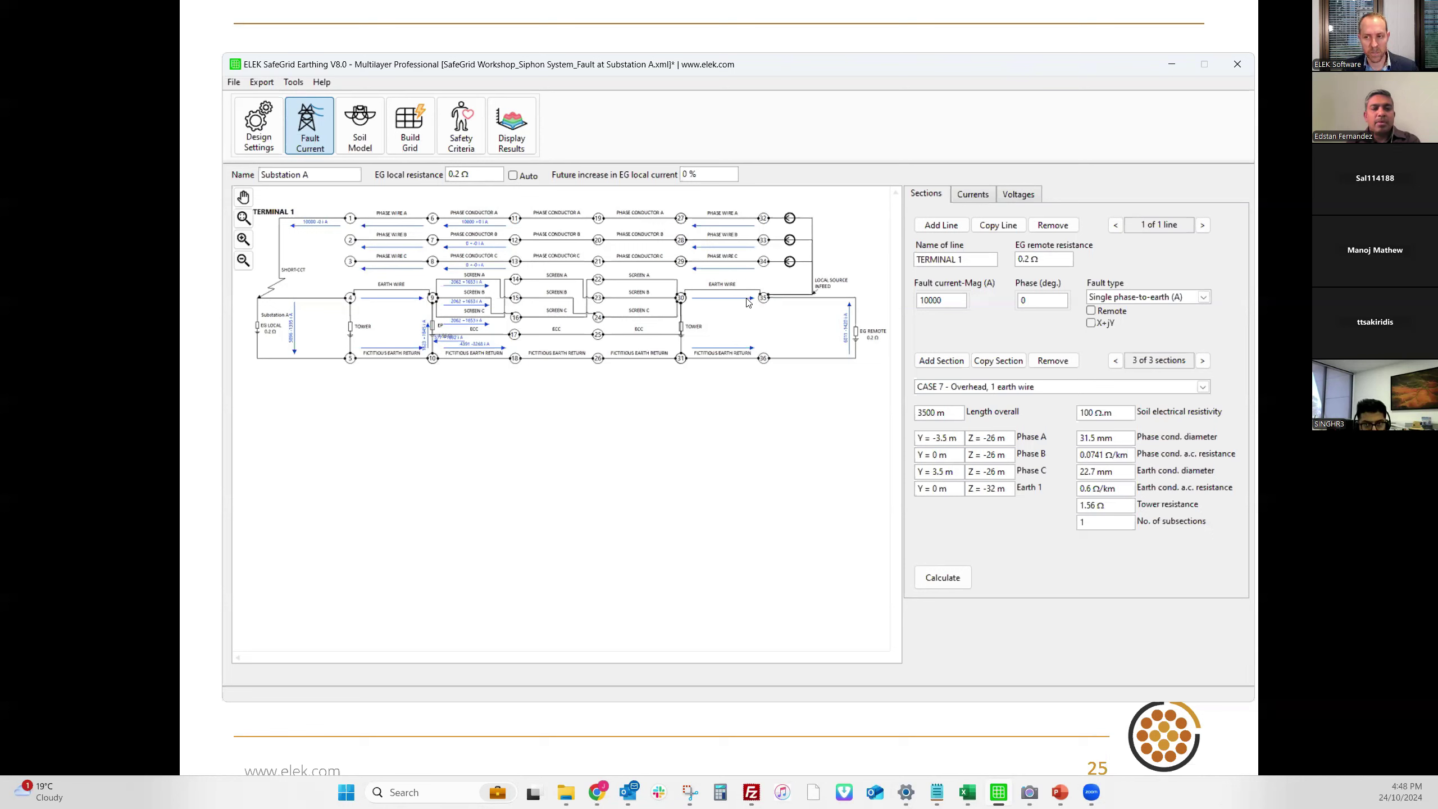
Step: Set TERMINAL 1's fault type to Single phase-to-earth (C) and calculate the fault current distribution
left_click(1204, 298)
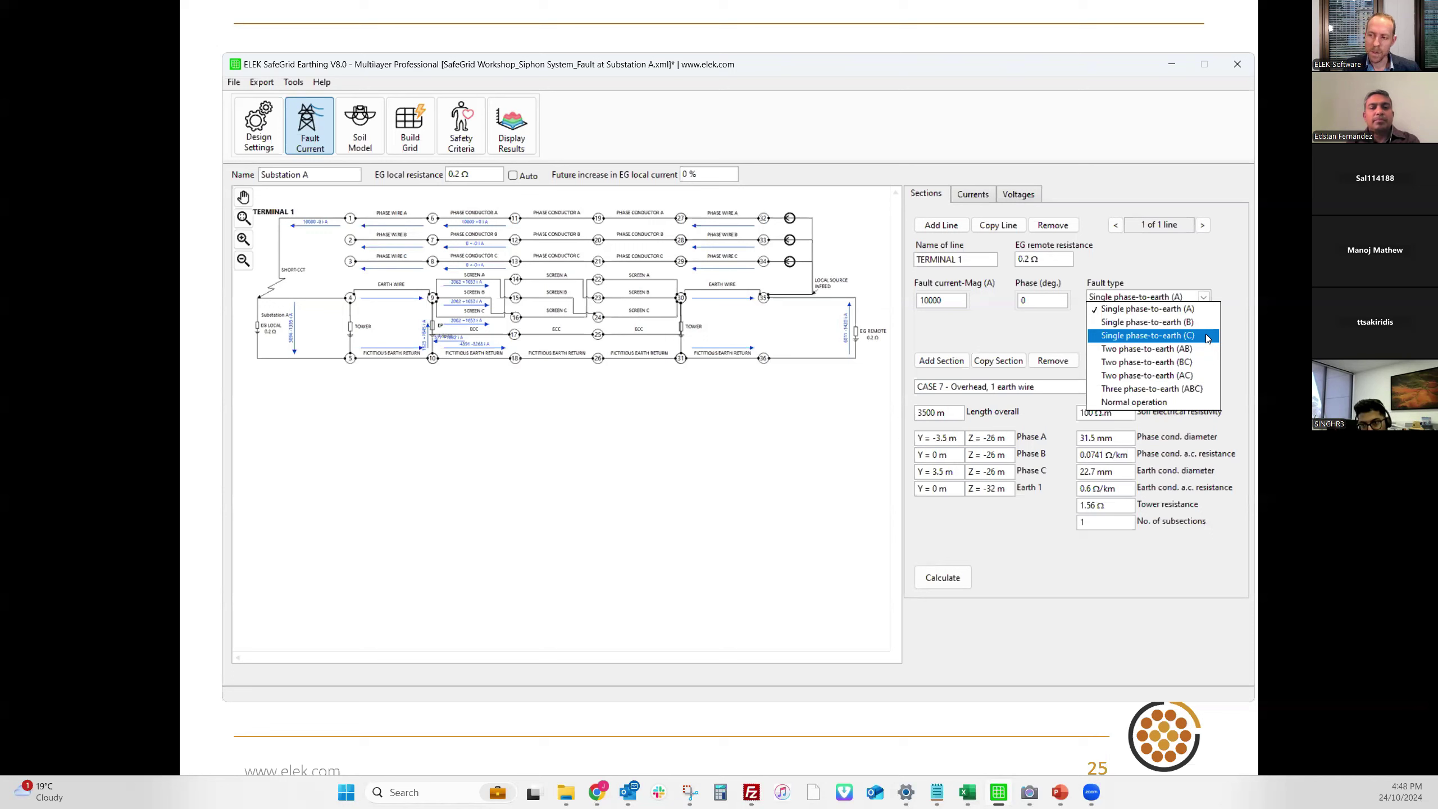
left_click(1149, 336)
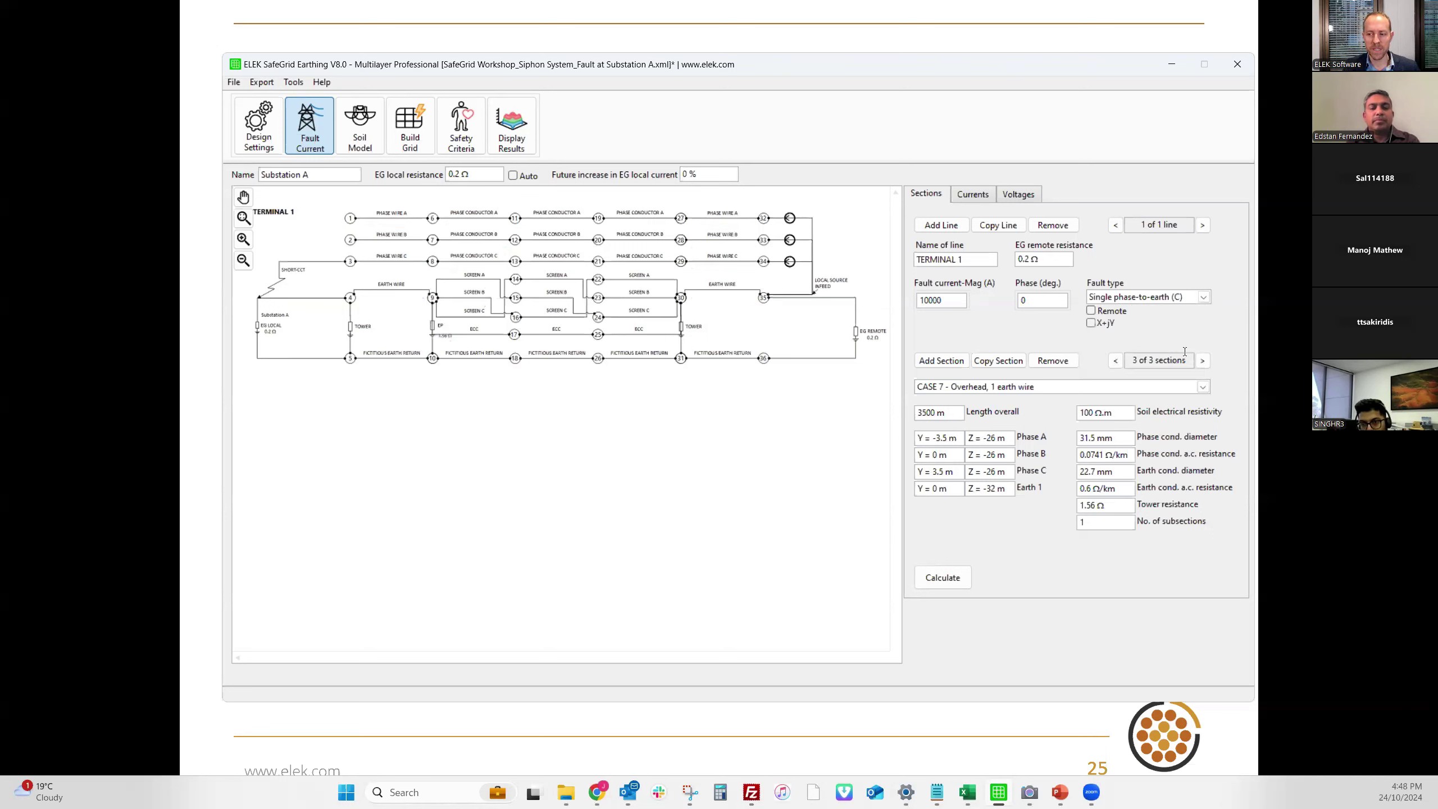
left_click(936, 584)
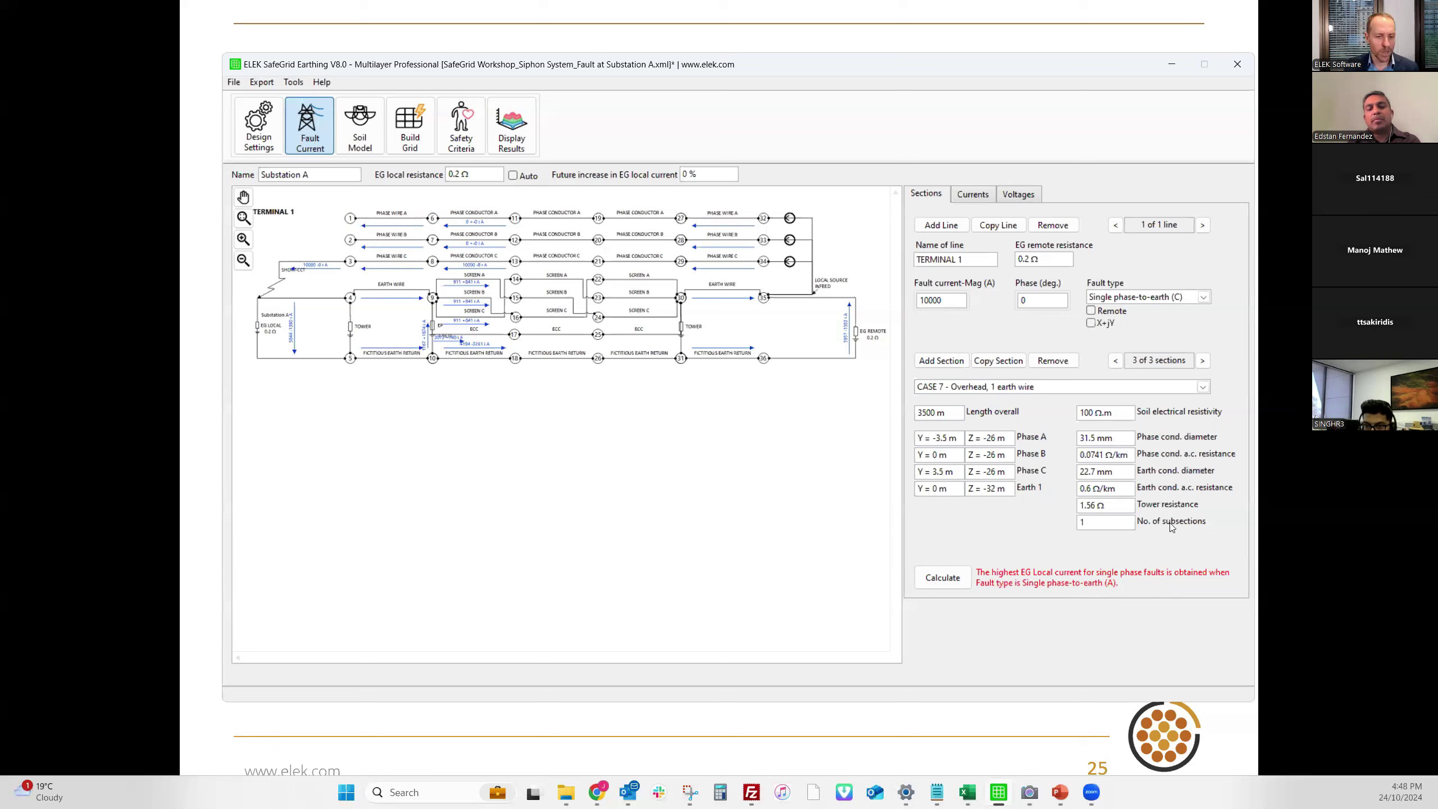
Step: Return TERMINAL 1's fault type to Single phase-to-earth (A) and recalculate the fault current distribution
left_click(1203, 297)
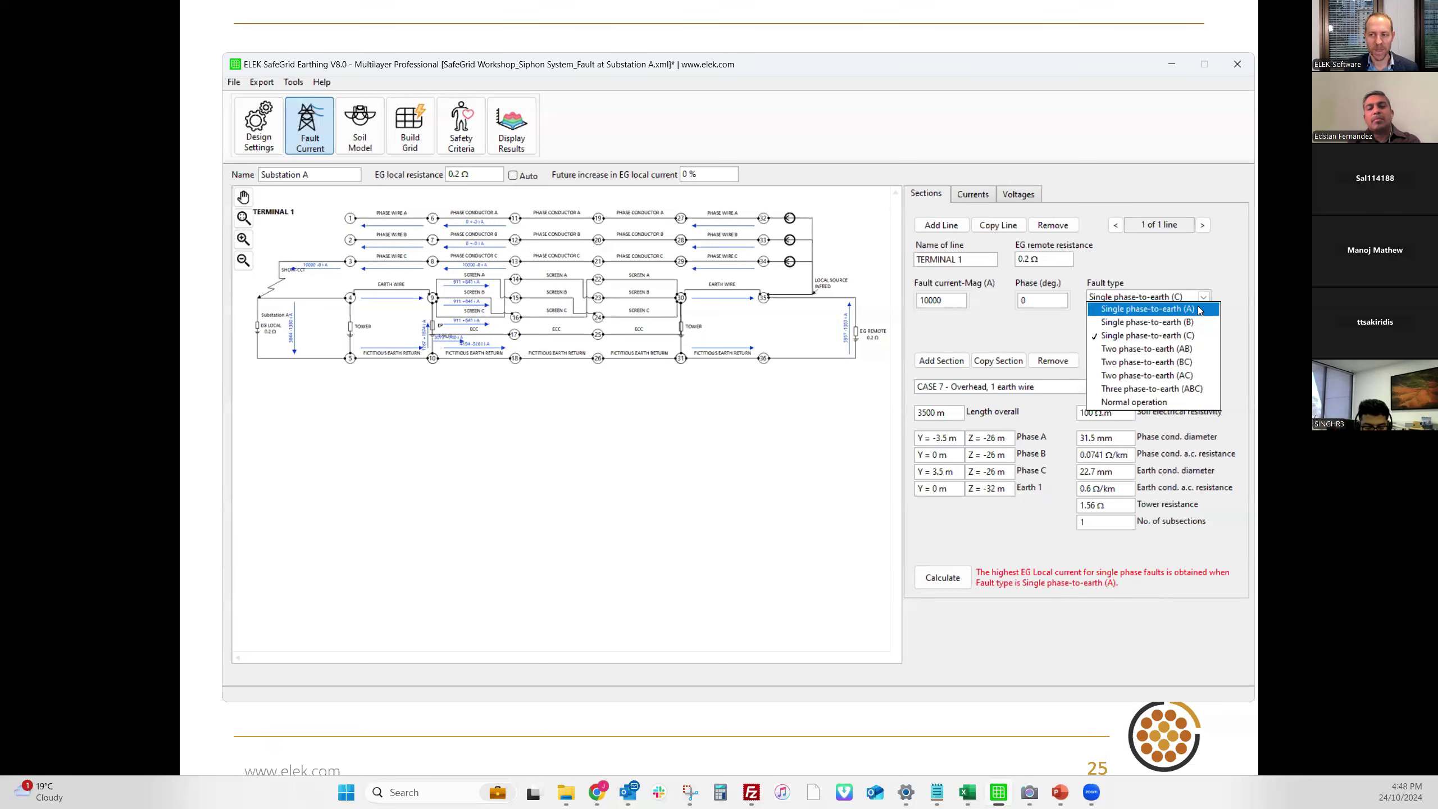
left_click(1199, 309)
left_click(955, 582)
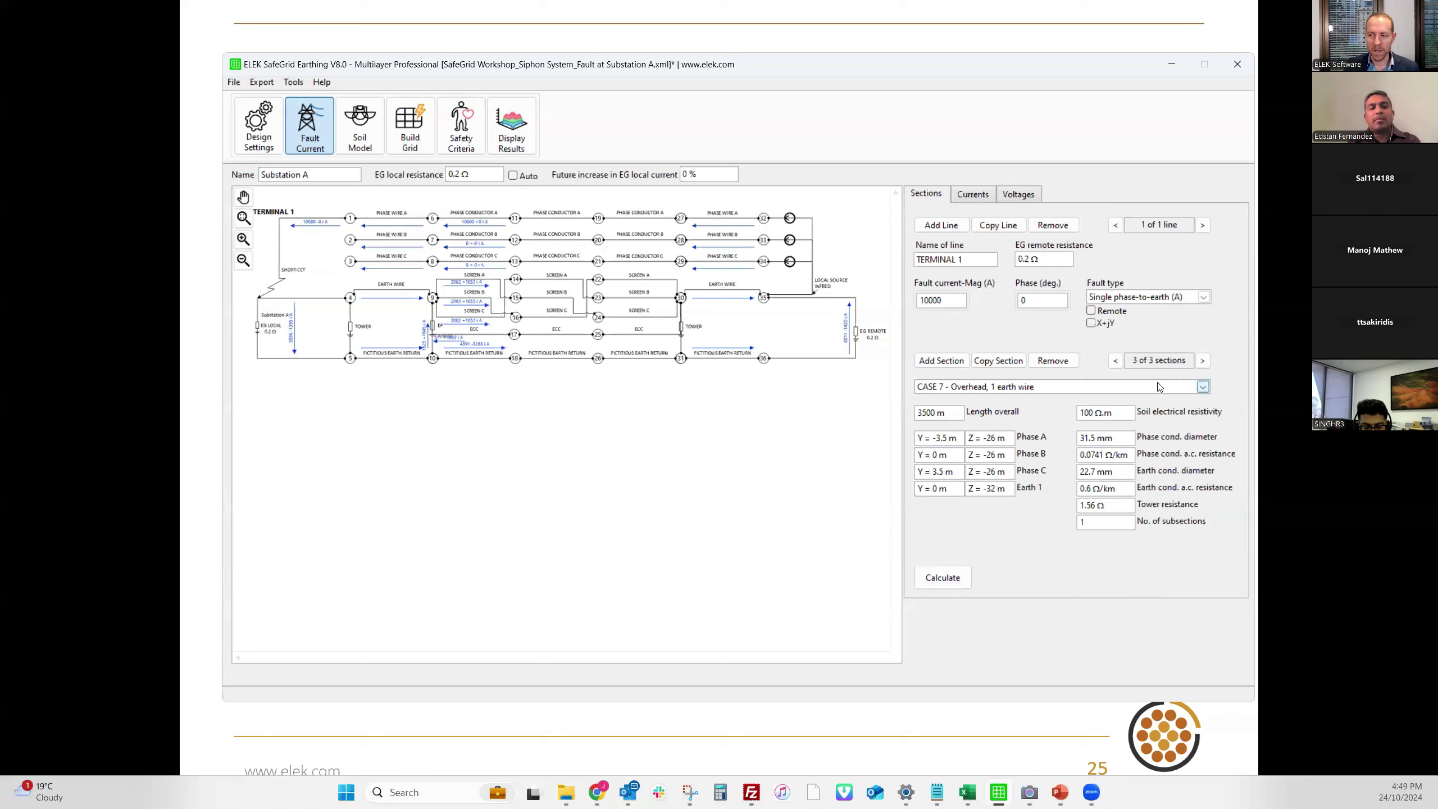
Step: Examine the first overhead section's overall length, soil electrical resistivity and number of subsections without changing them
left_click(1115, 360)
left_click(1115, 360)
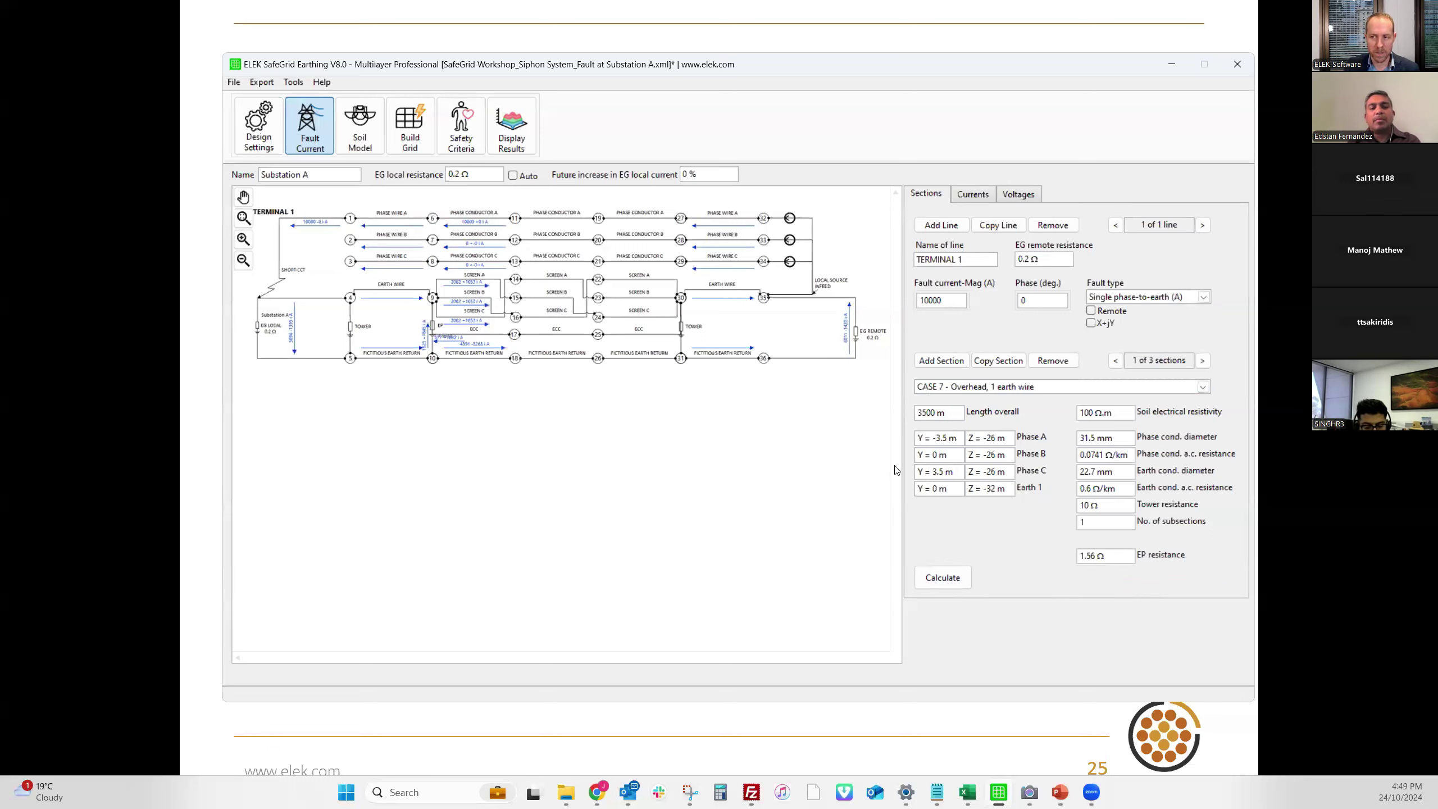
double_click(931, 413)
key("End")
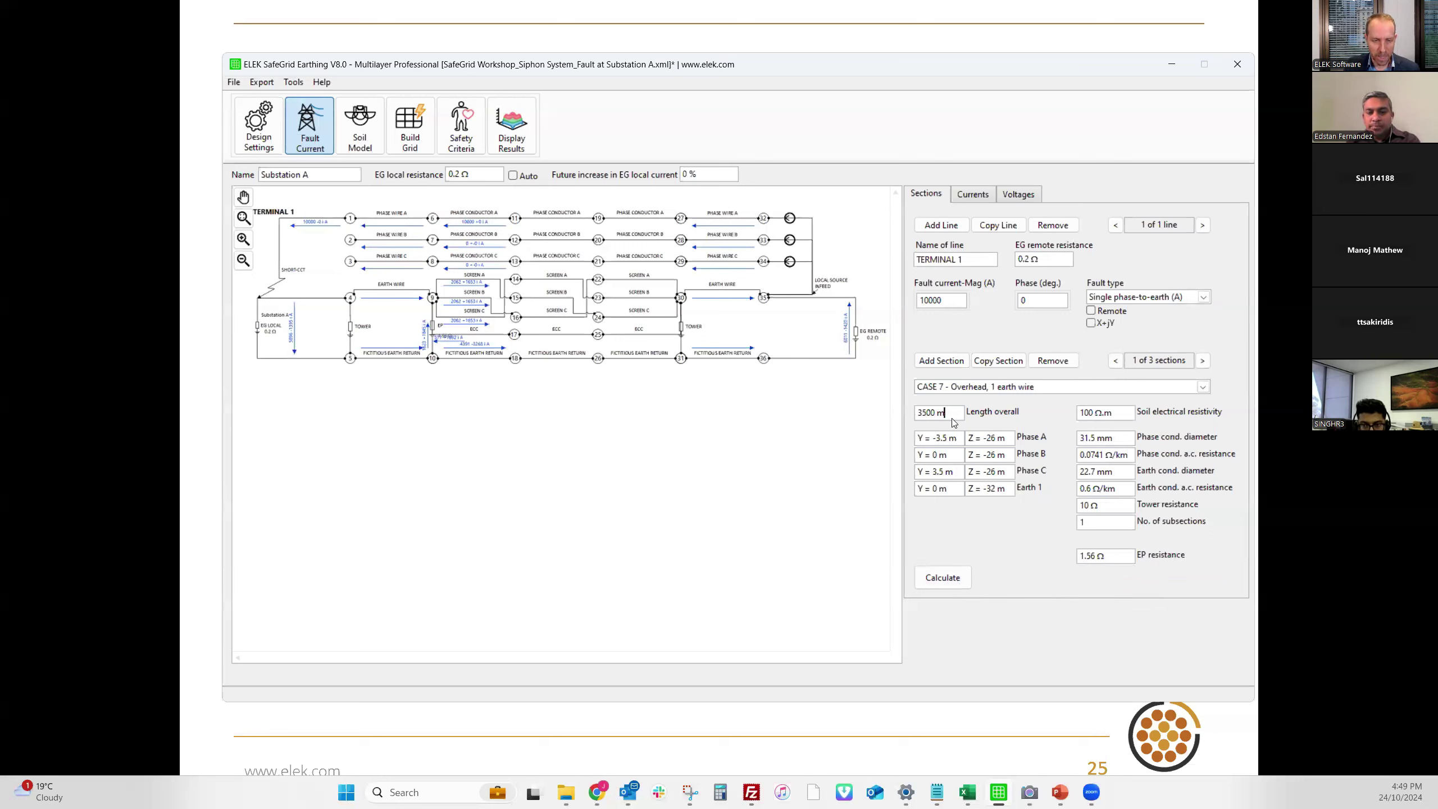
double_click(1077, 412)
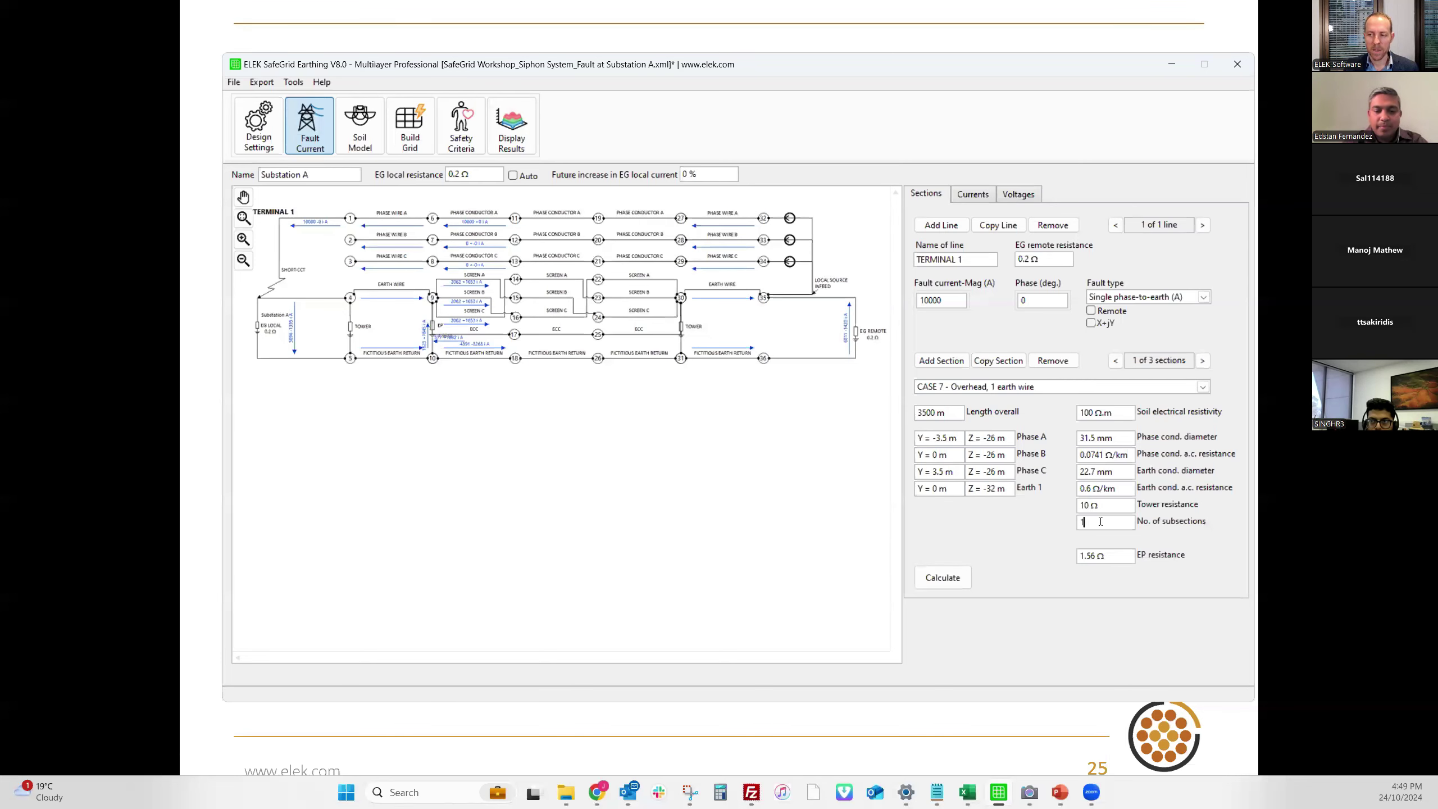
left_click(1100, 522)
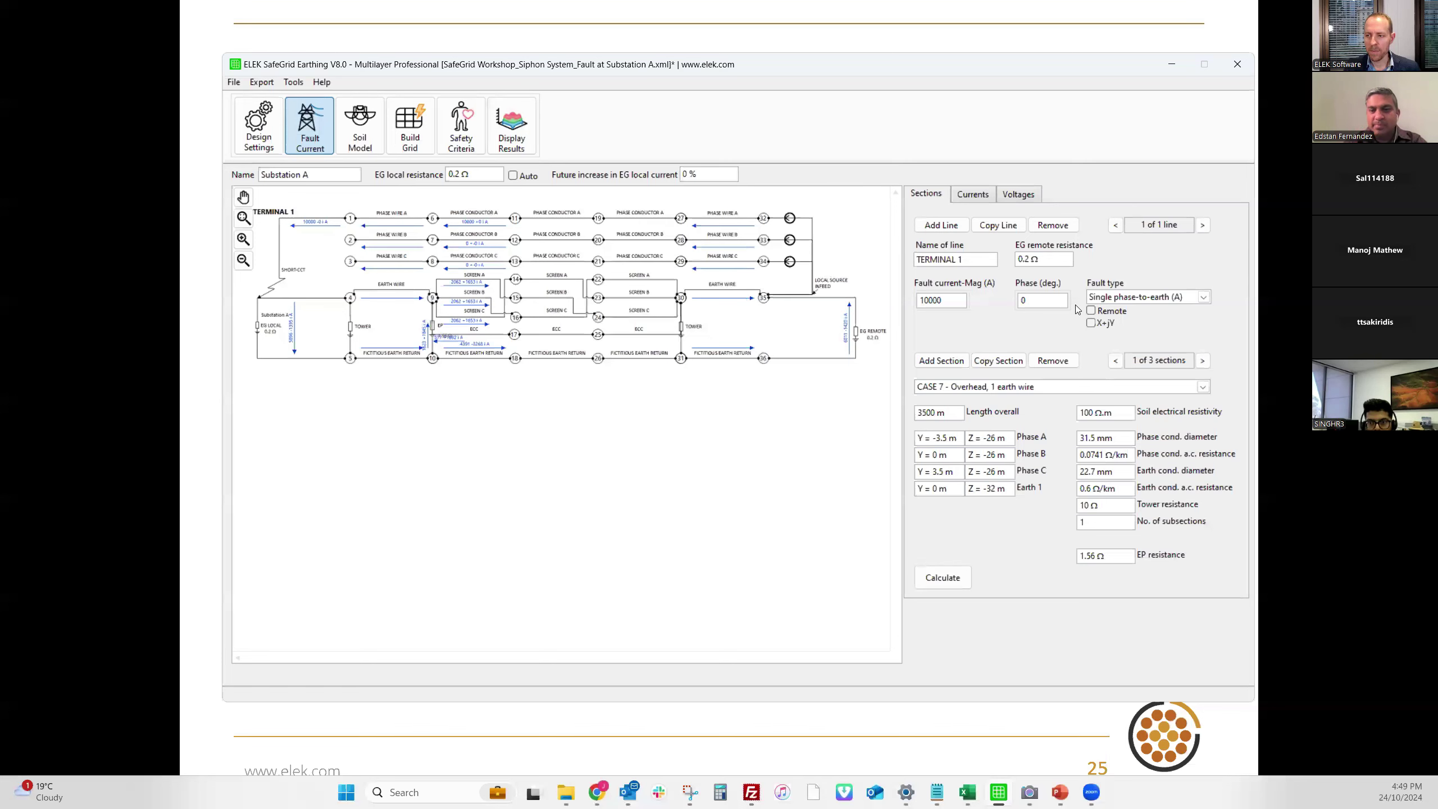
Step: View the second section's cable parameters and check the list of case types available for it
left_click(1203, 360)
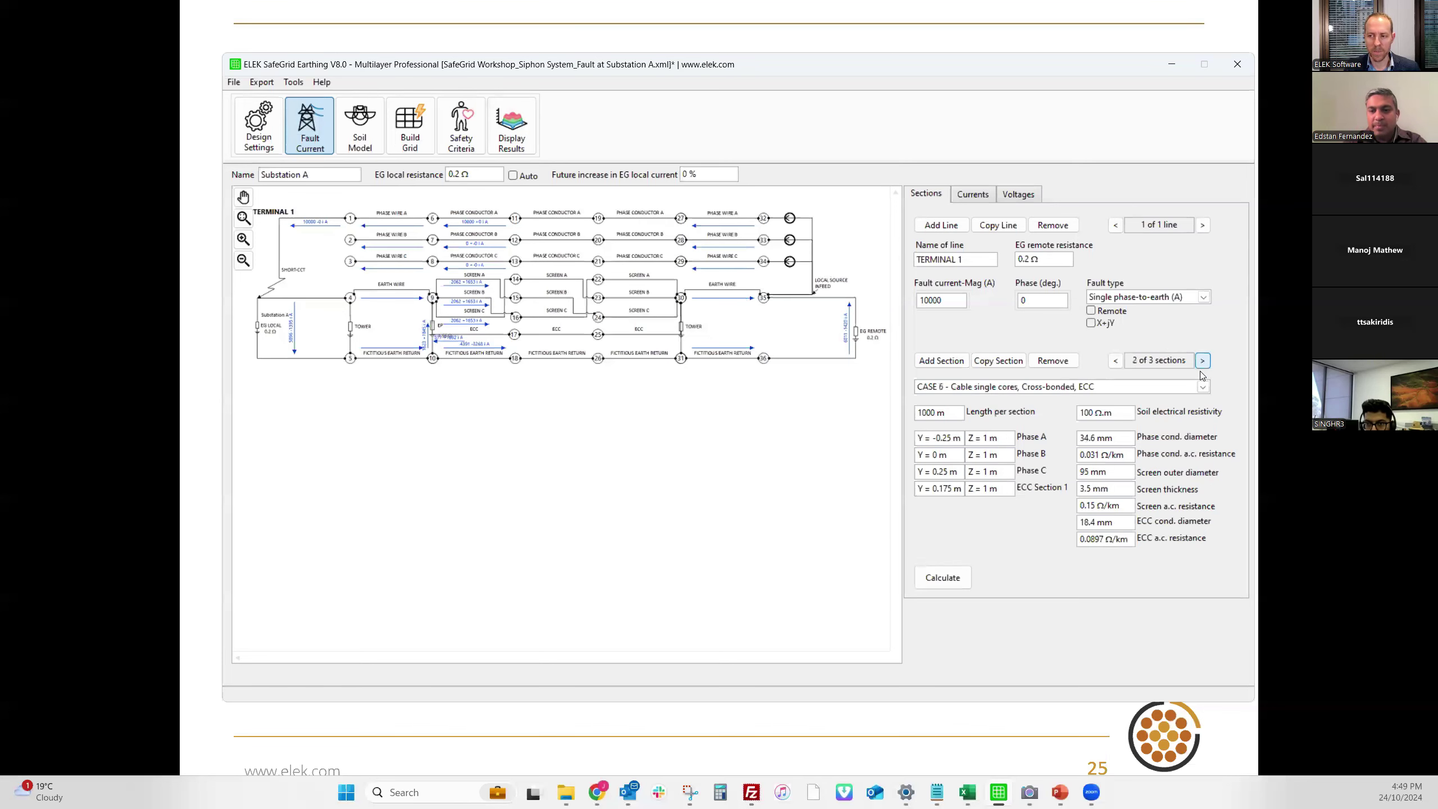
left_click(1096, 390)
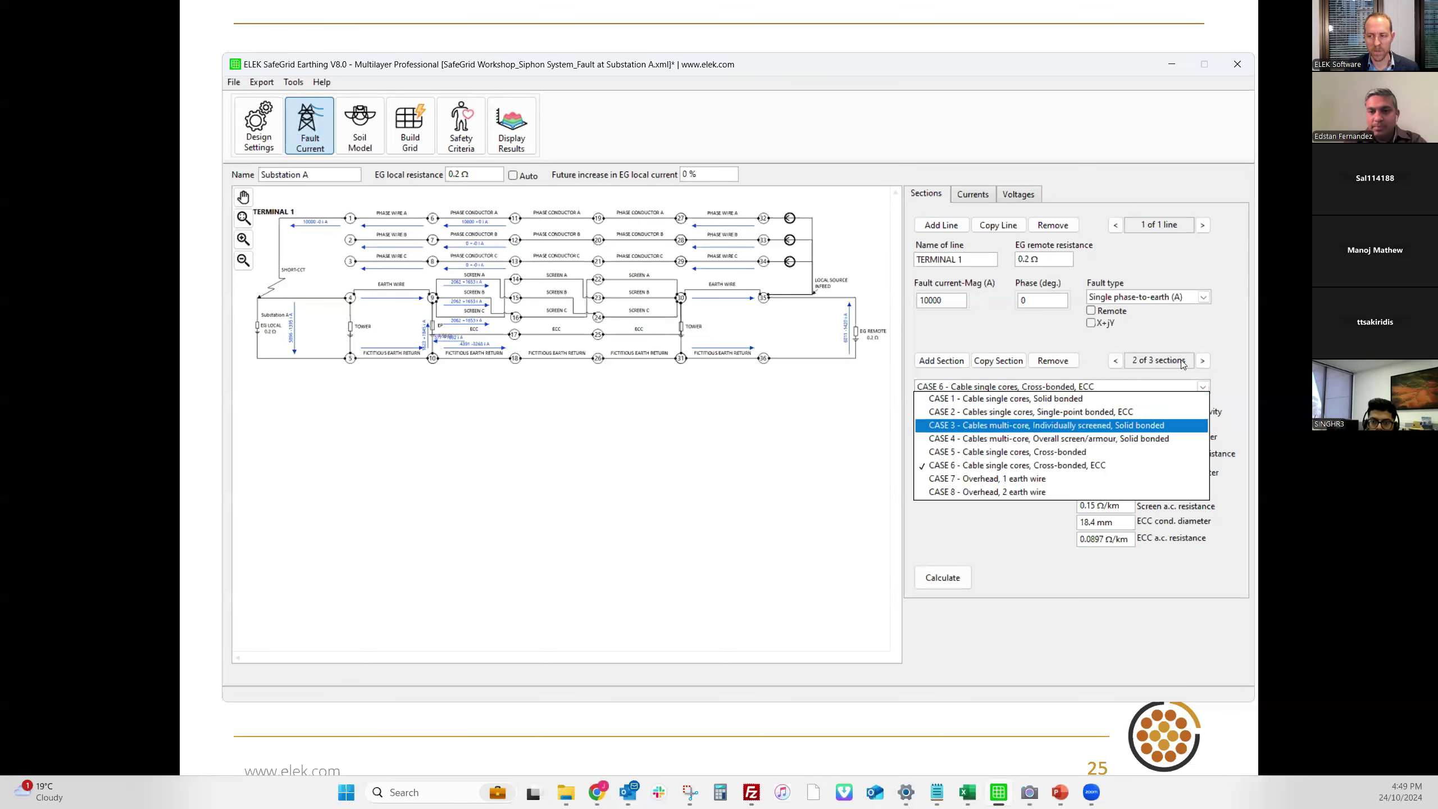
left_click(1194, 333)
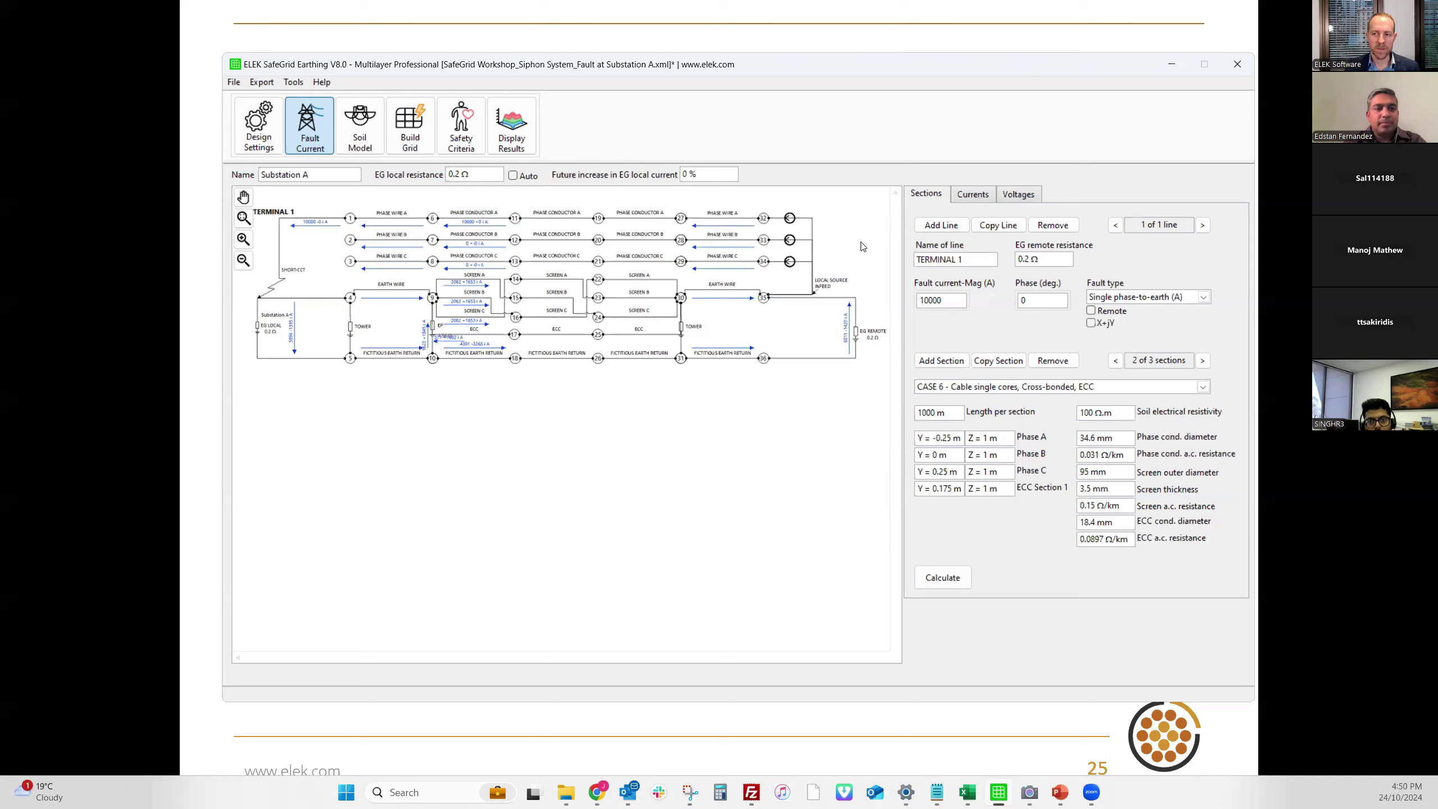
Step: Check the calculated branch currents with their split factors and the component and node voltages
left_click(983, 195)
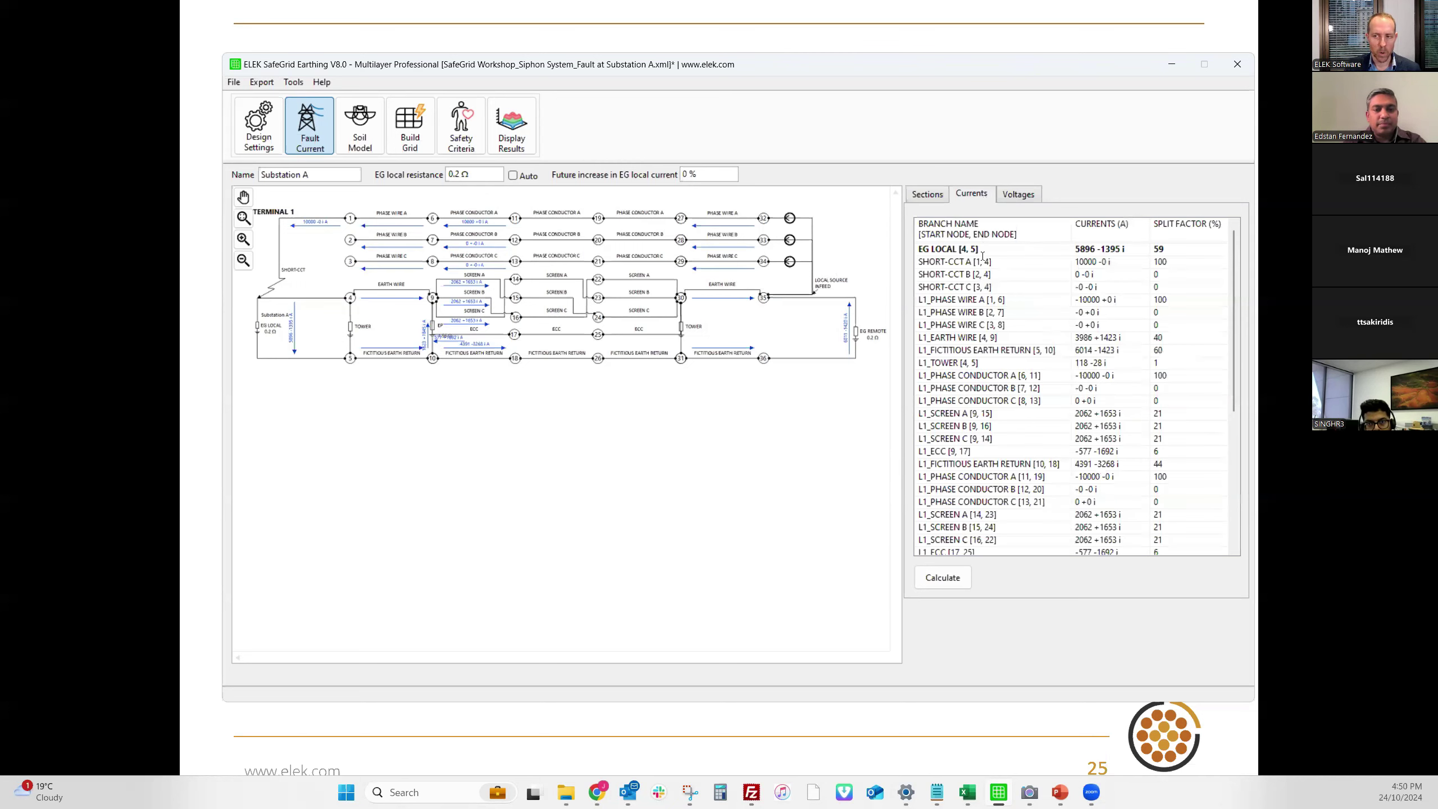
left_click(1021, 194)
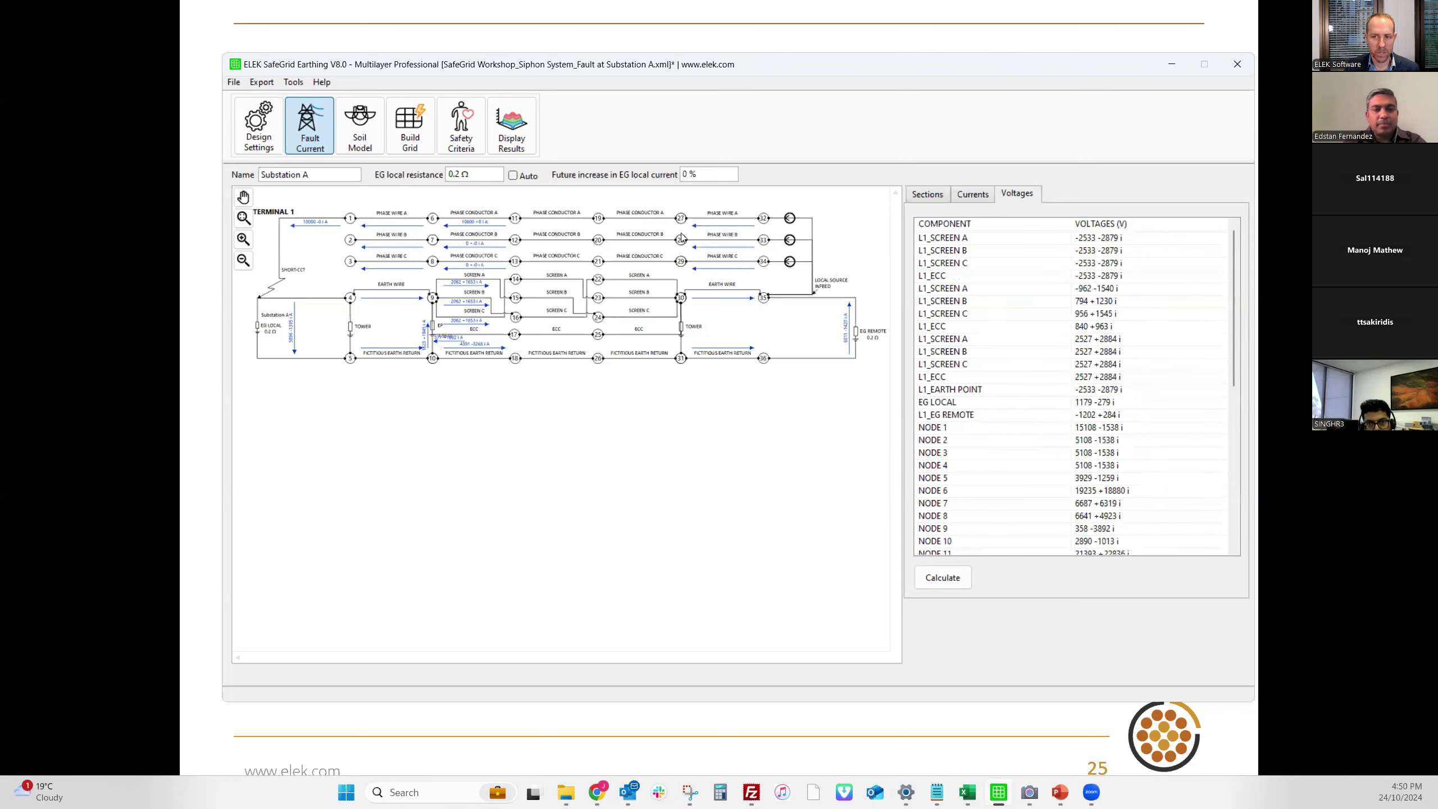
left_click(961, 195)
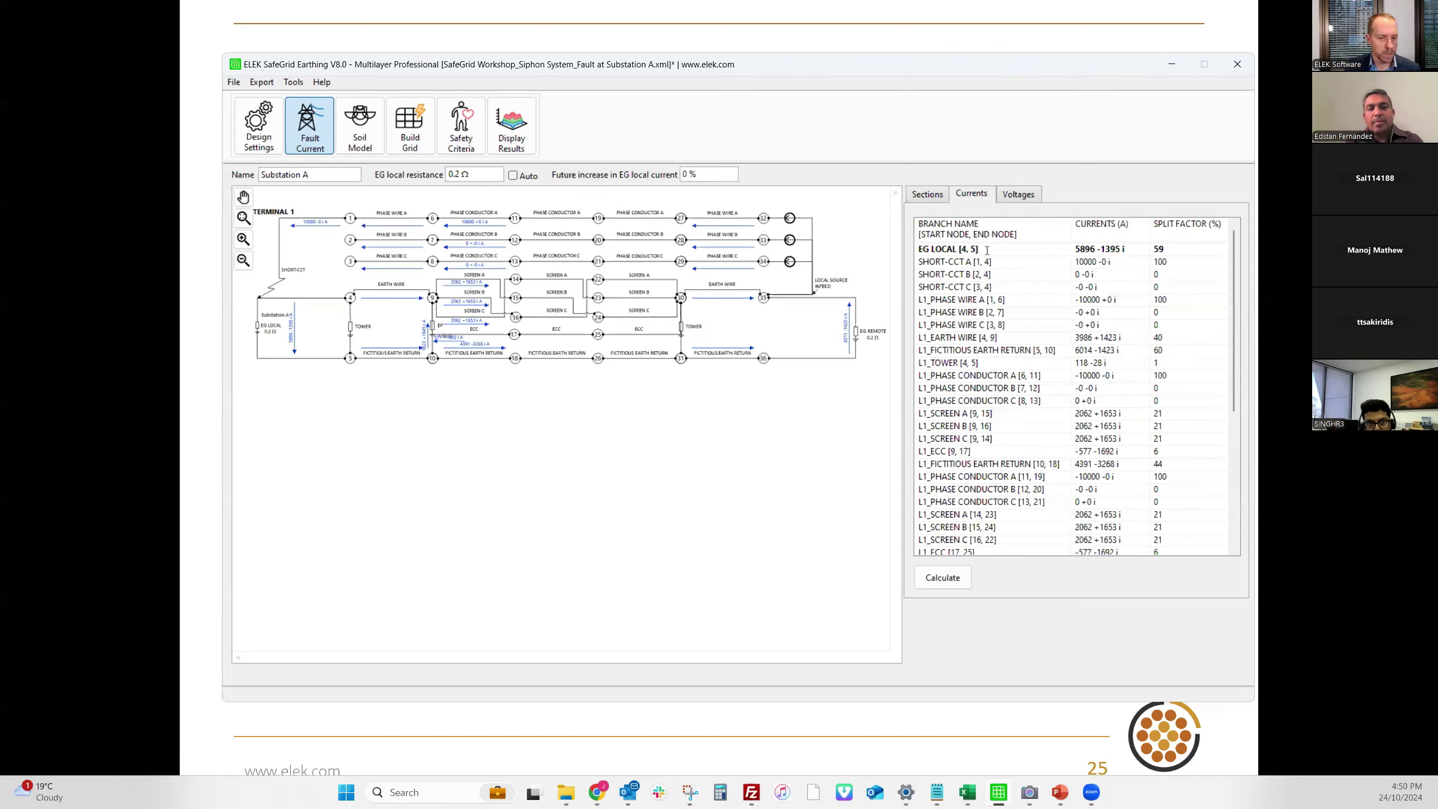
Step: Check the real current in the grid calculation's input summary and recalculate the surface voltage results
left_click(532, 126)
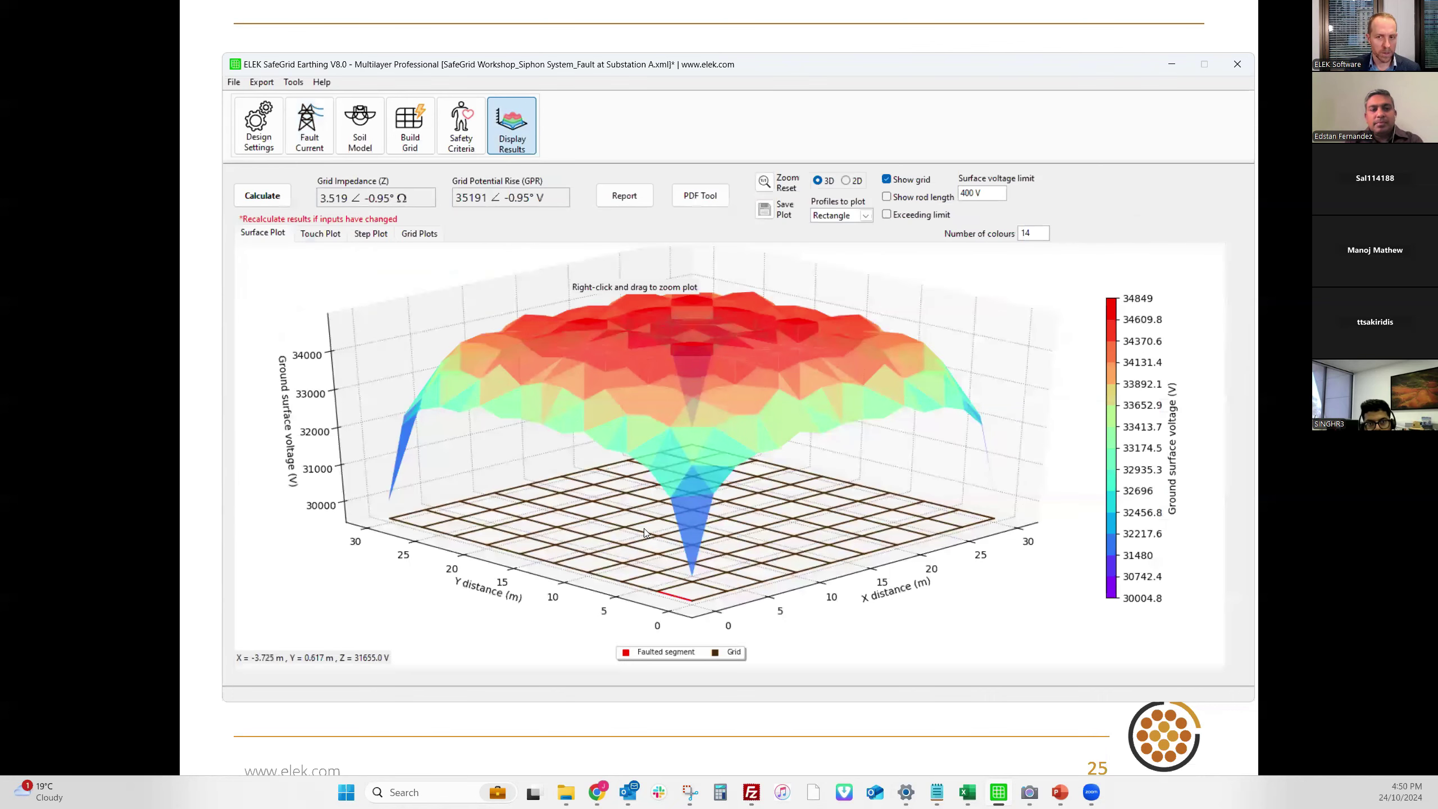
left_click(282, 199)
left_click_drag(665, 347, 630, 348)
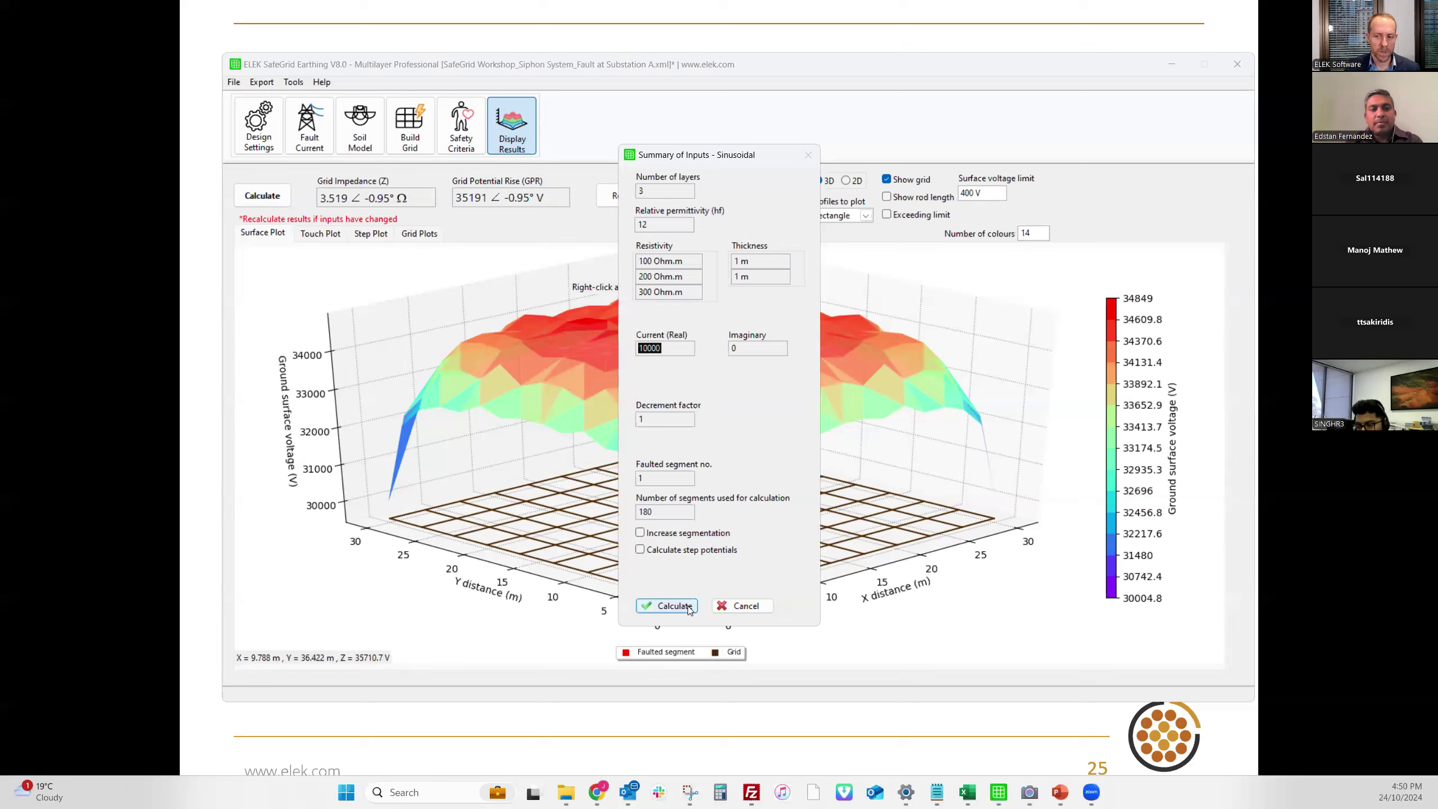
left_click(672, 346)
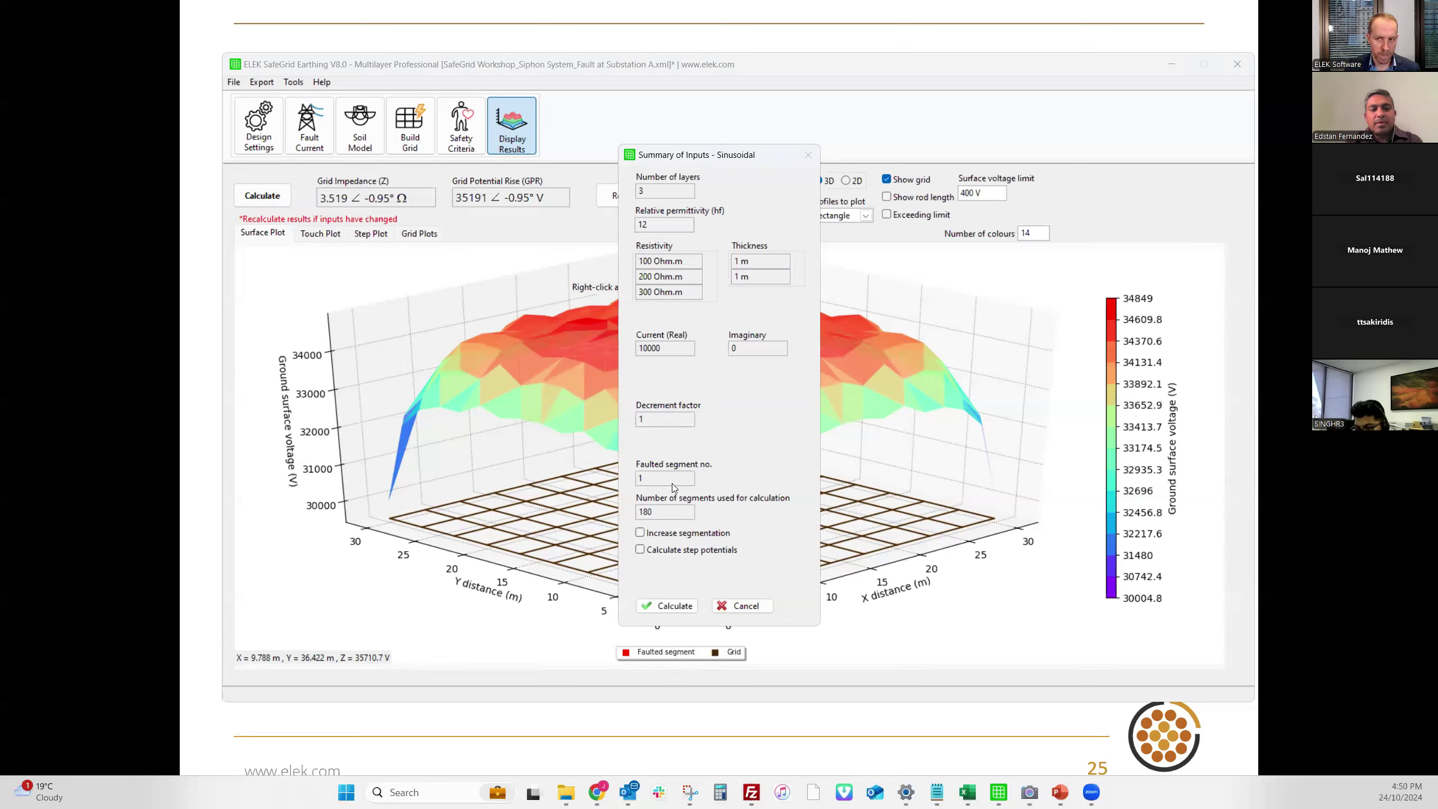
left_click(674, 605)
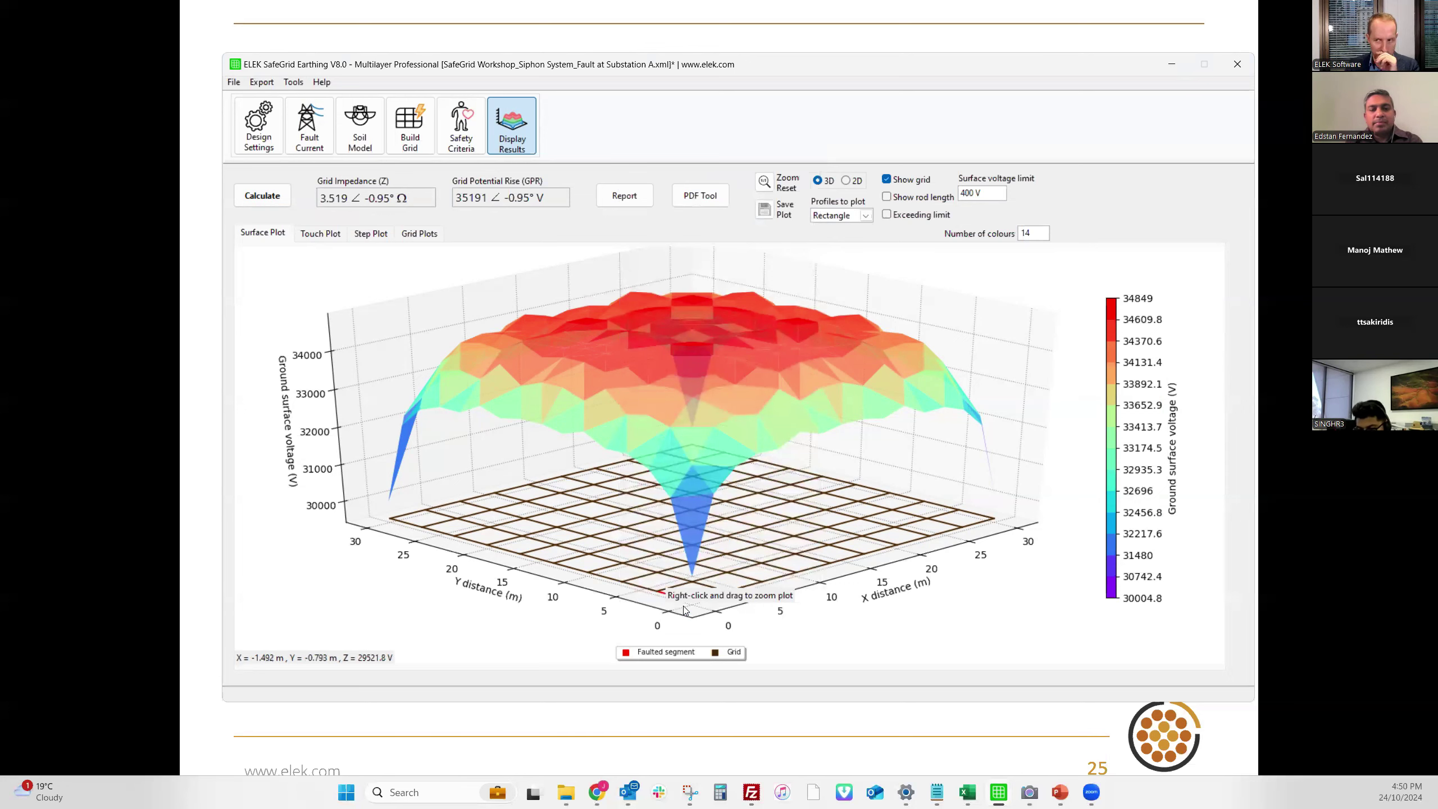
Step: Set the grid energisation to use the Fault Current module and check the EG LOCAL branch current
left_click(266, 129)
left_click(514, 248)
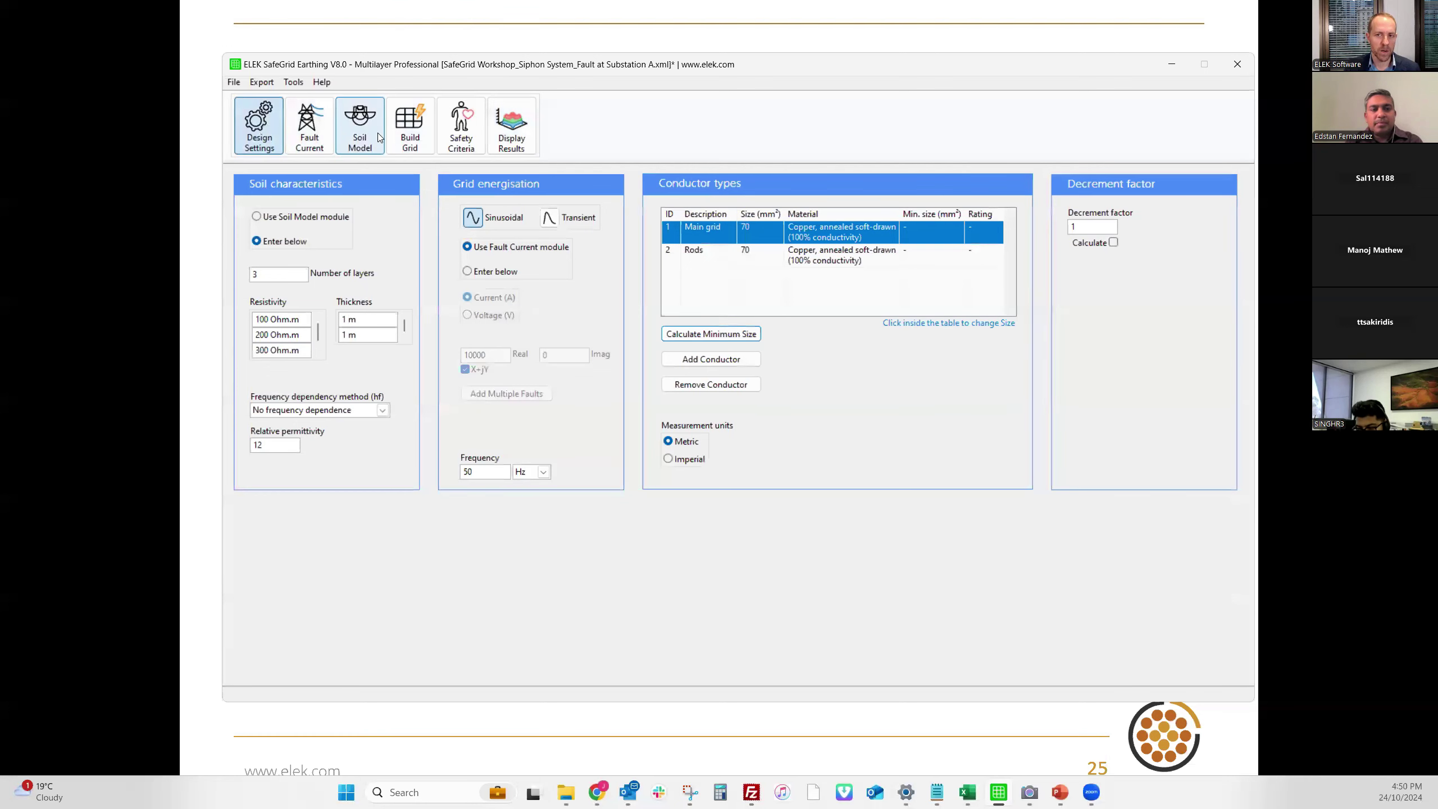
left_click(309, 128)
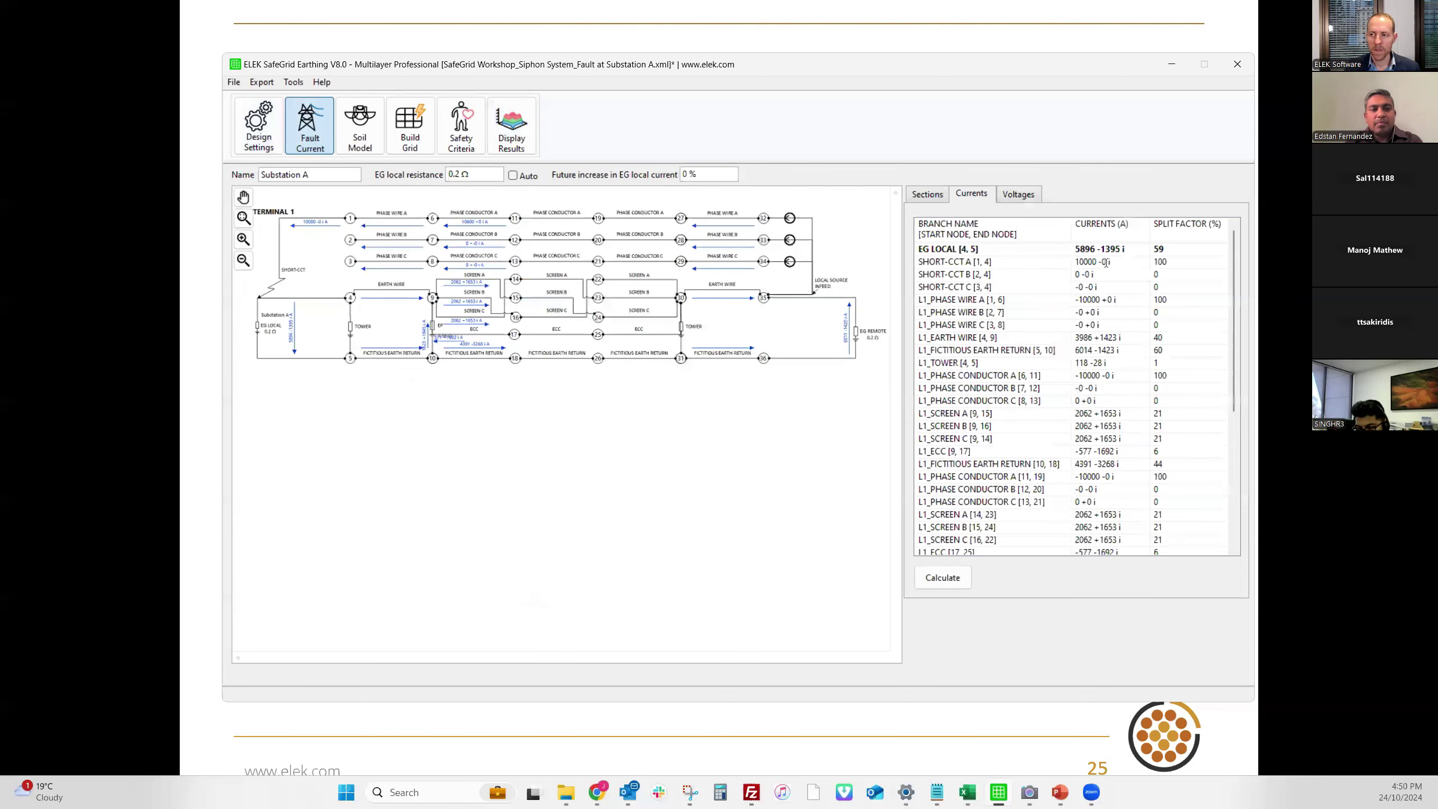
left_click_drag(1076, 249, 1094, 244)
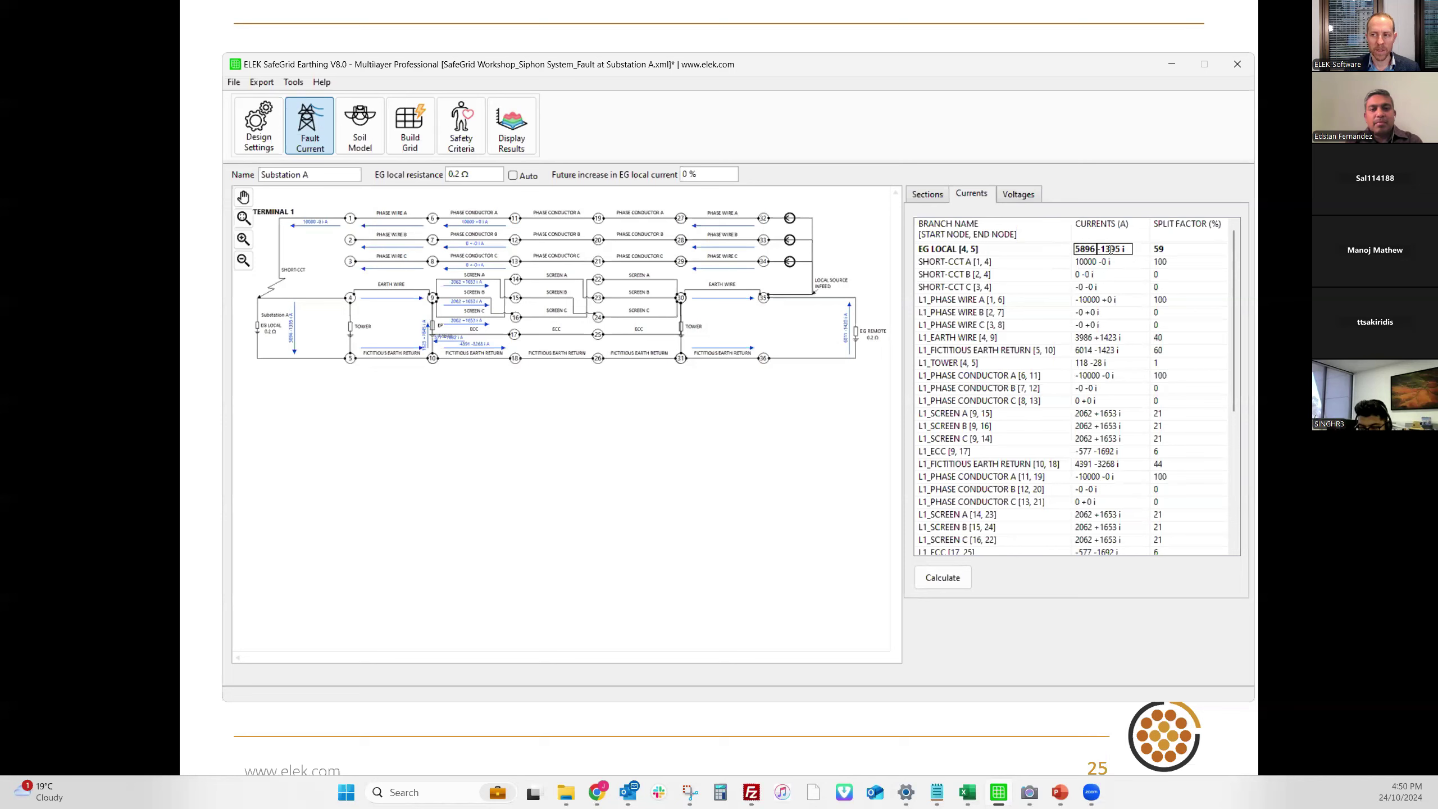
key("Escape")
Step: Recalculate the grid potential rise and surface voltage plot using the EG LOCAL current
left_click(521, 147)
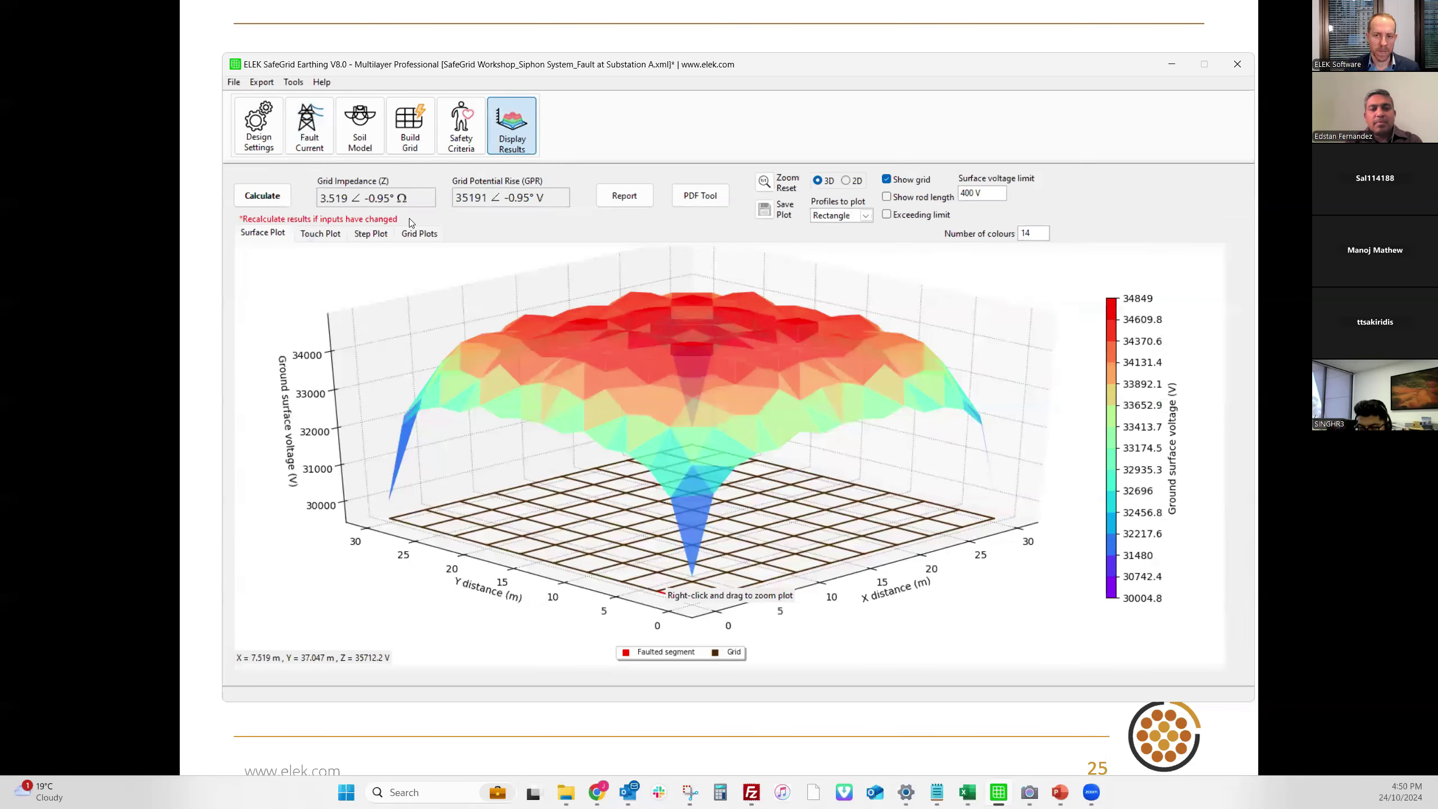
left_click(275, 197)
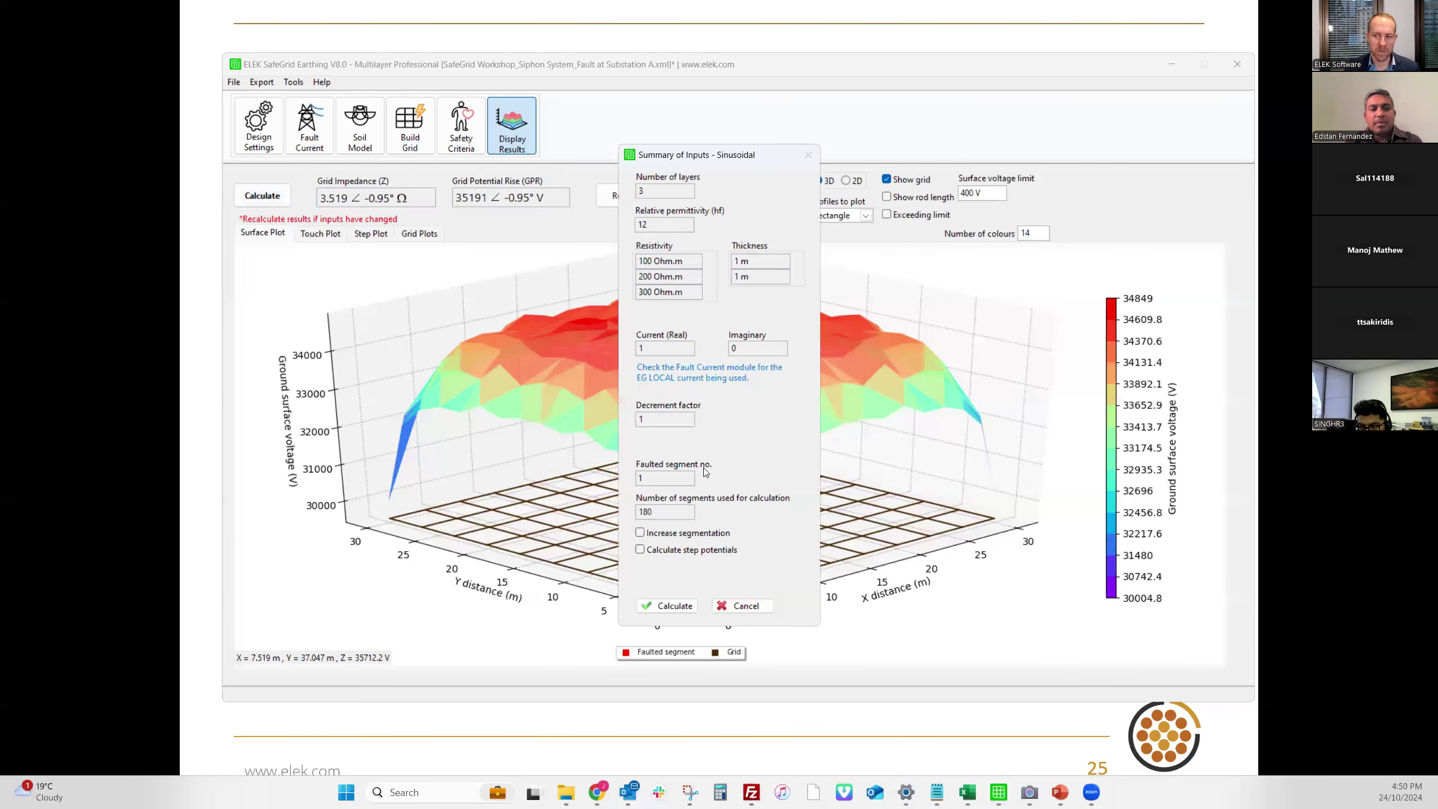
left_click(669, 606)
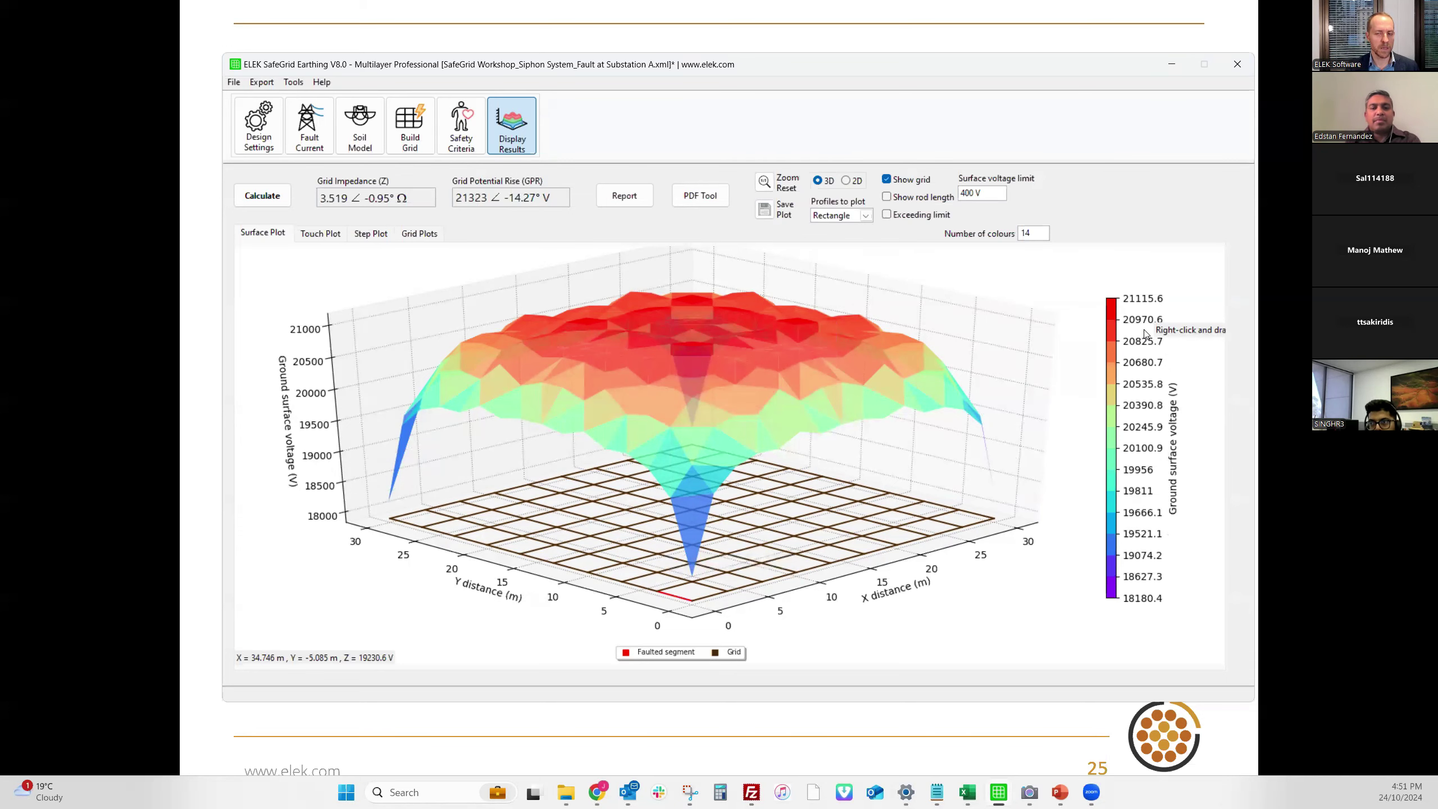
Step: Add a second line to the Substation A fault current model
left_click(302, 144)
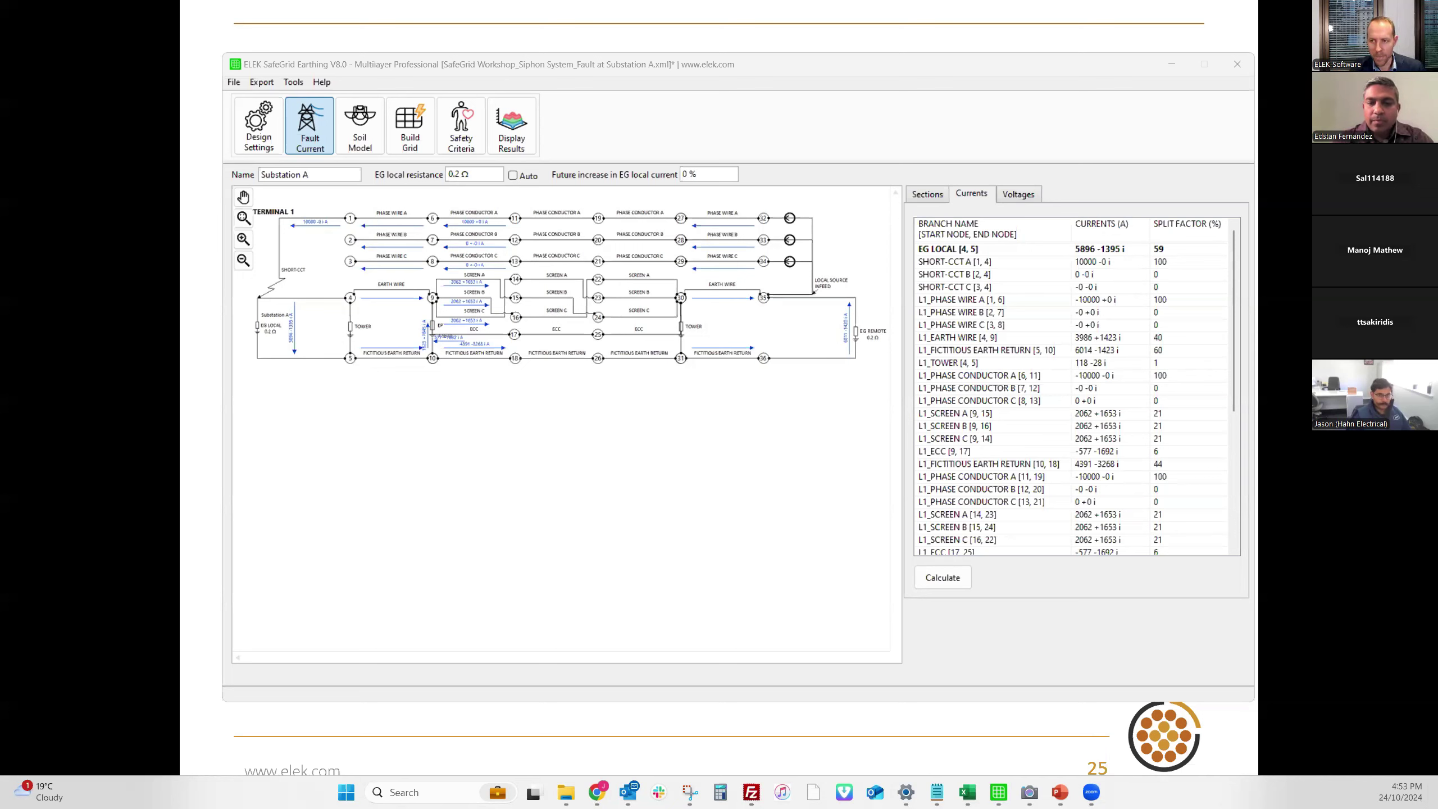
left_click(932, 195)
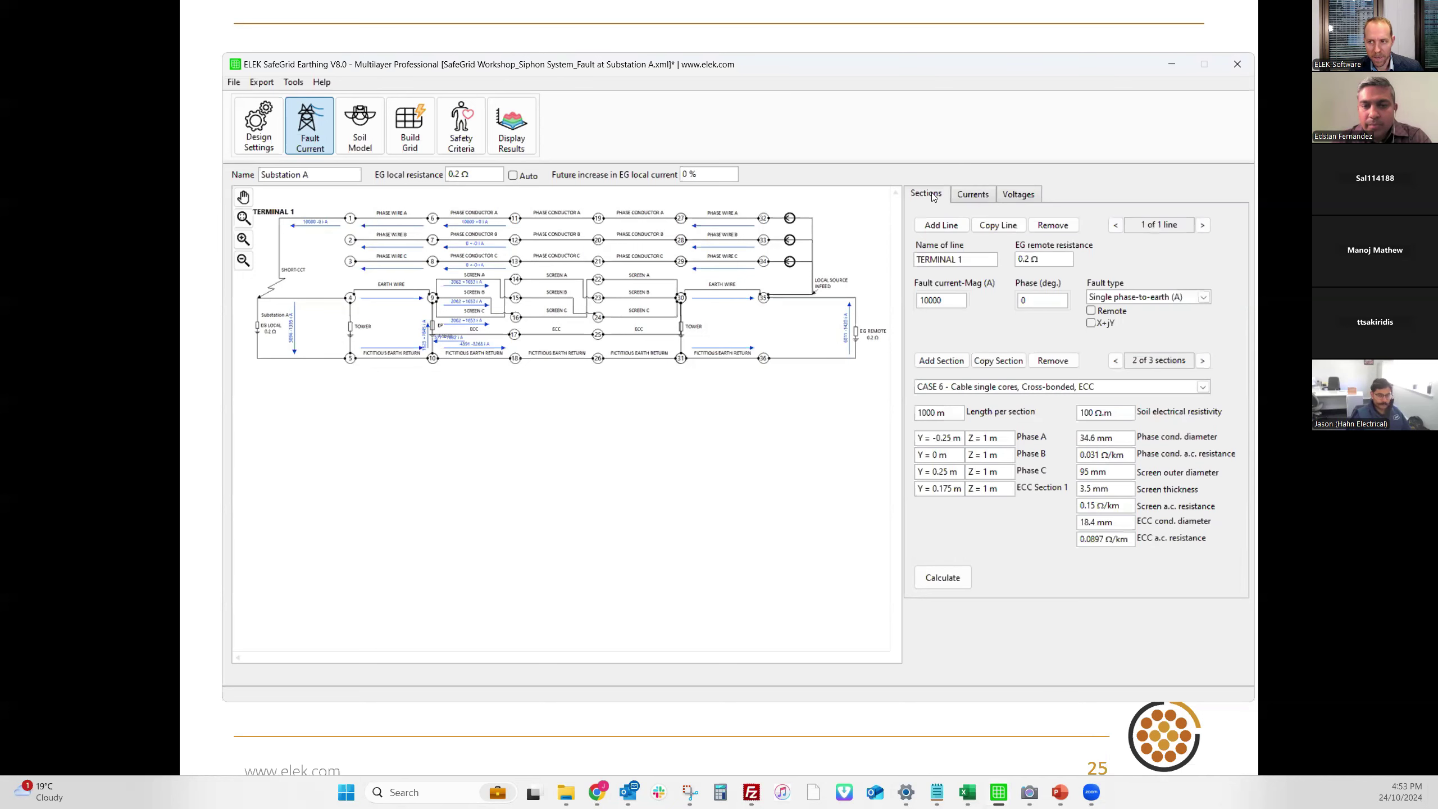
left_click(940, 226)
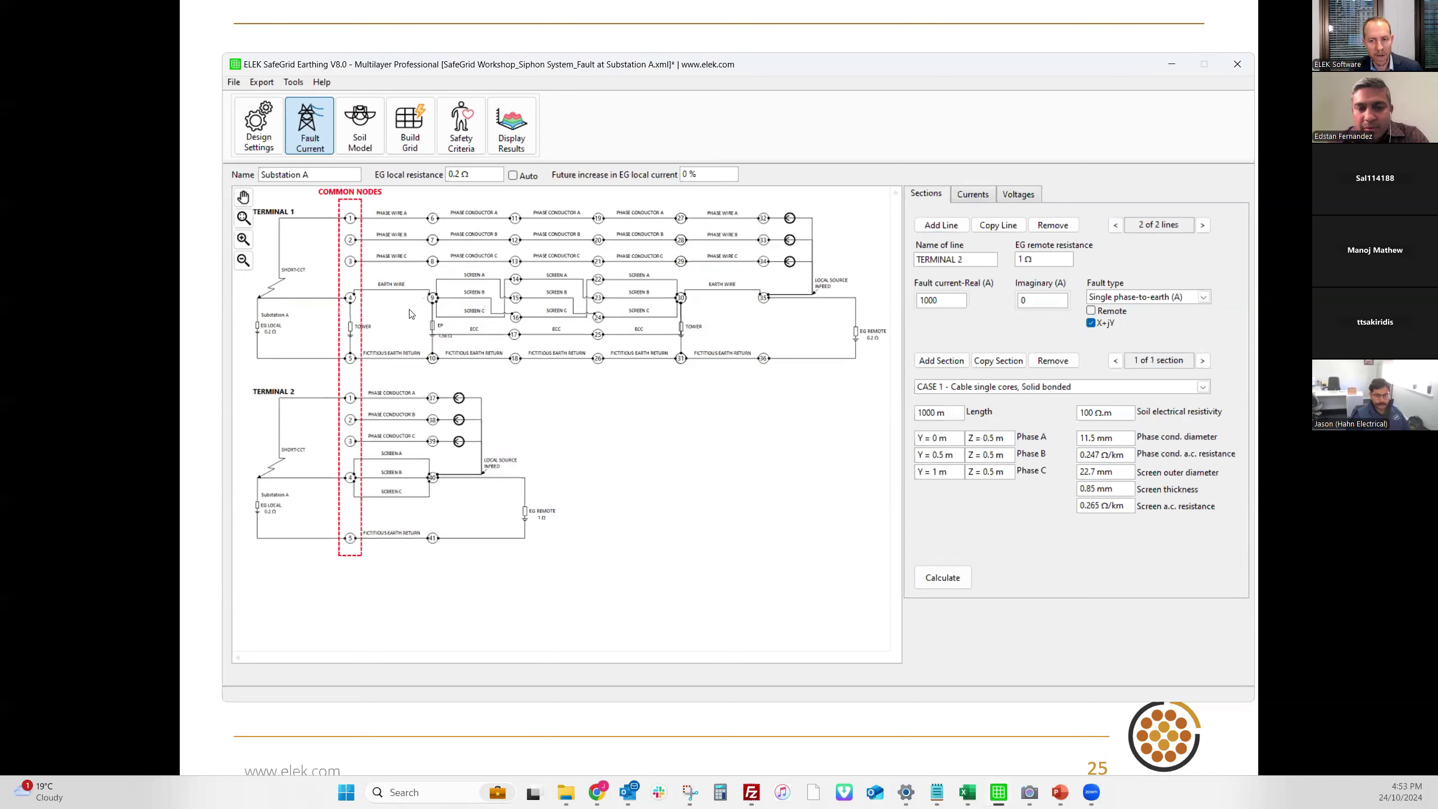